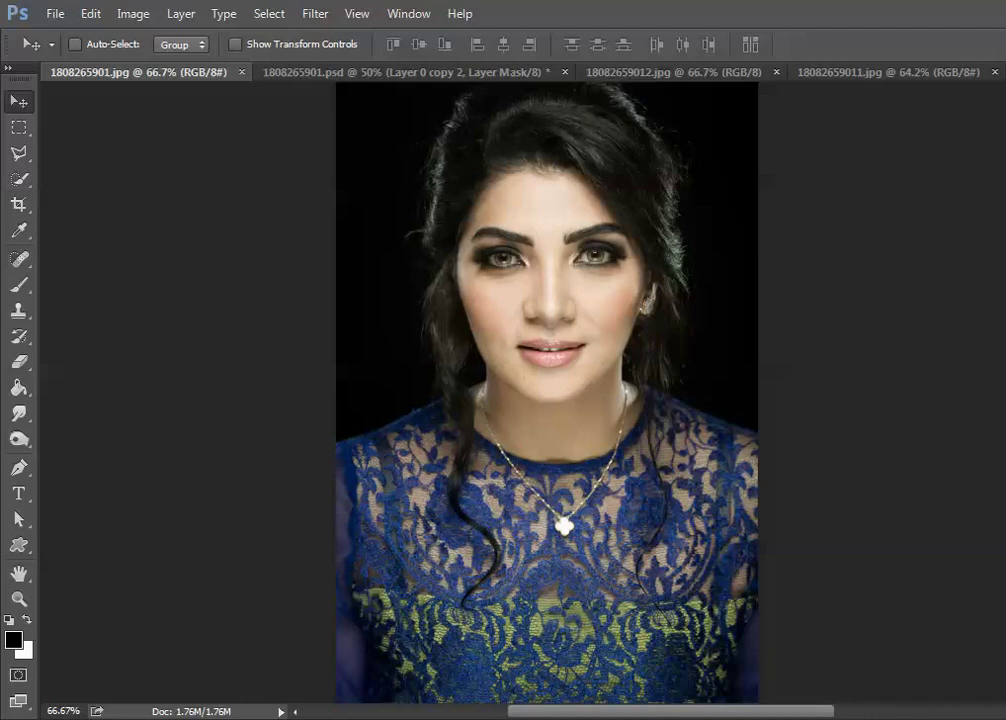
# Step: Switch to the 1808265901.psd cut-out portrait and zoom in slightly
pyautogui.click(498, 71)
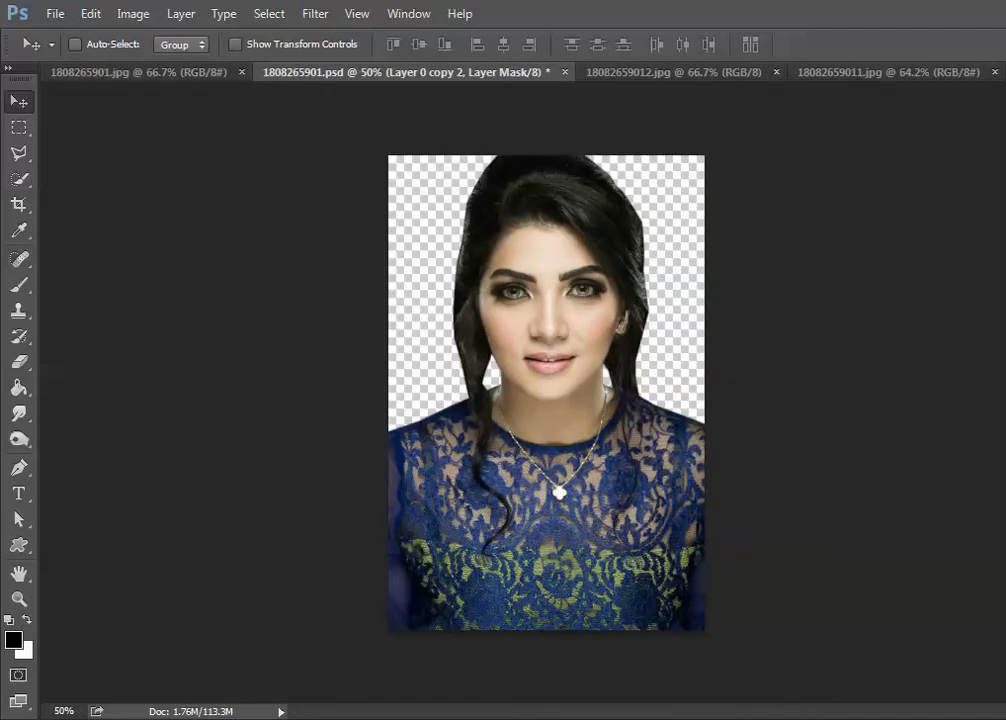
pyautogui.hotkey('ctrl', '+')
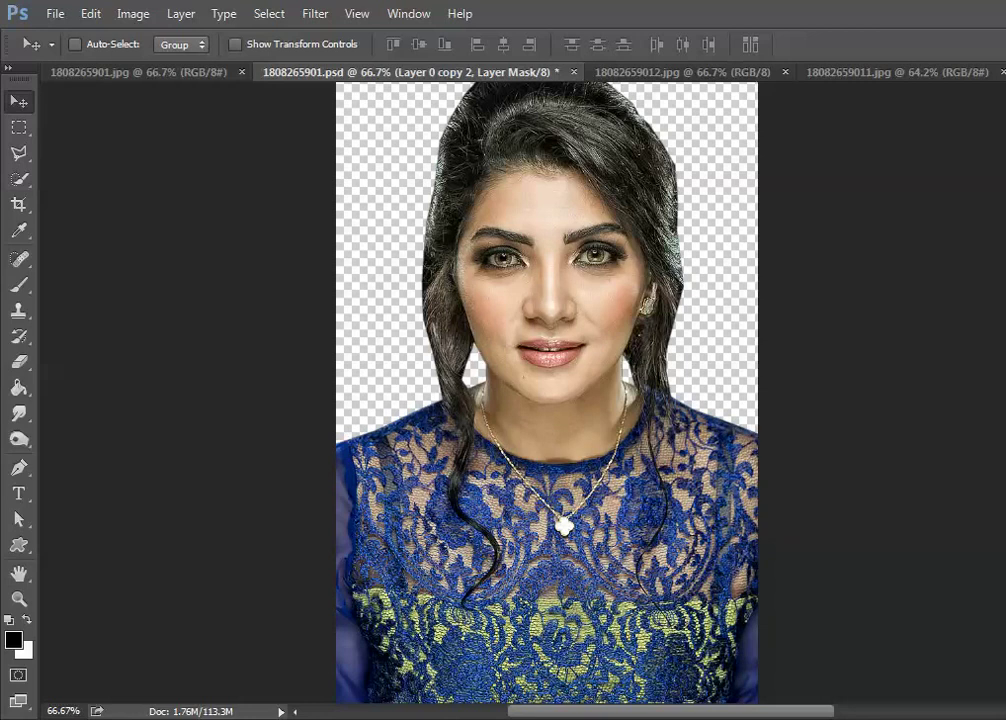
# Step: At 100% zoom, blend the skin and lace dress and soften the lips to a matte finish
pyautogui.hotkey('ctrl', '+')
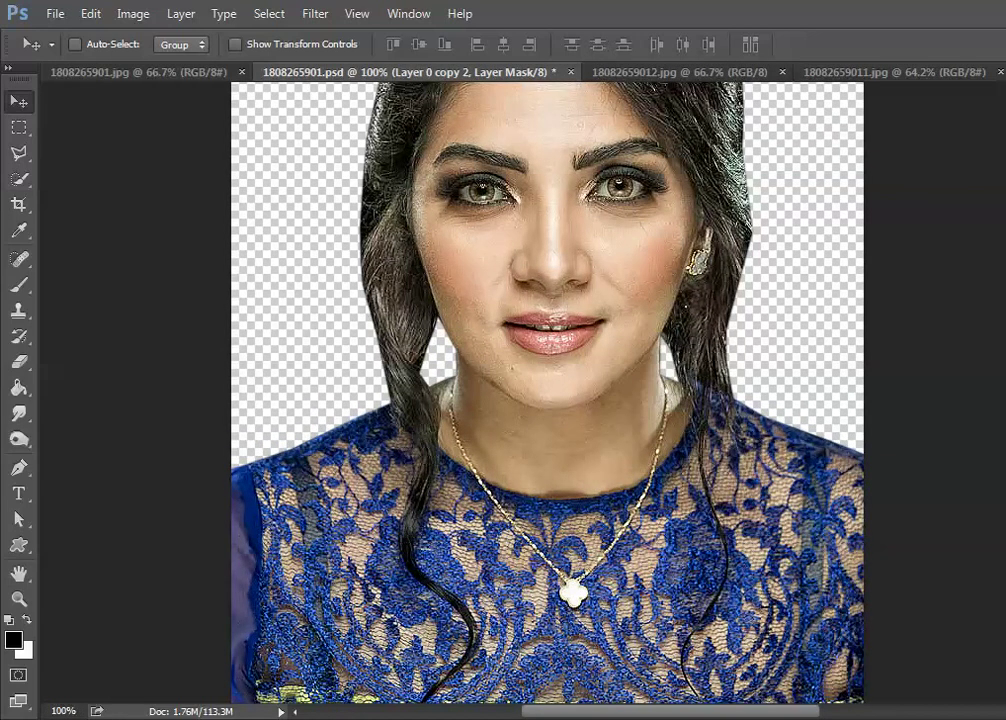
pyautogui.scroll(5, 927, 467)
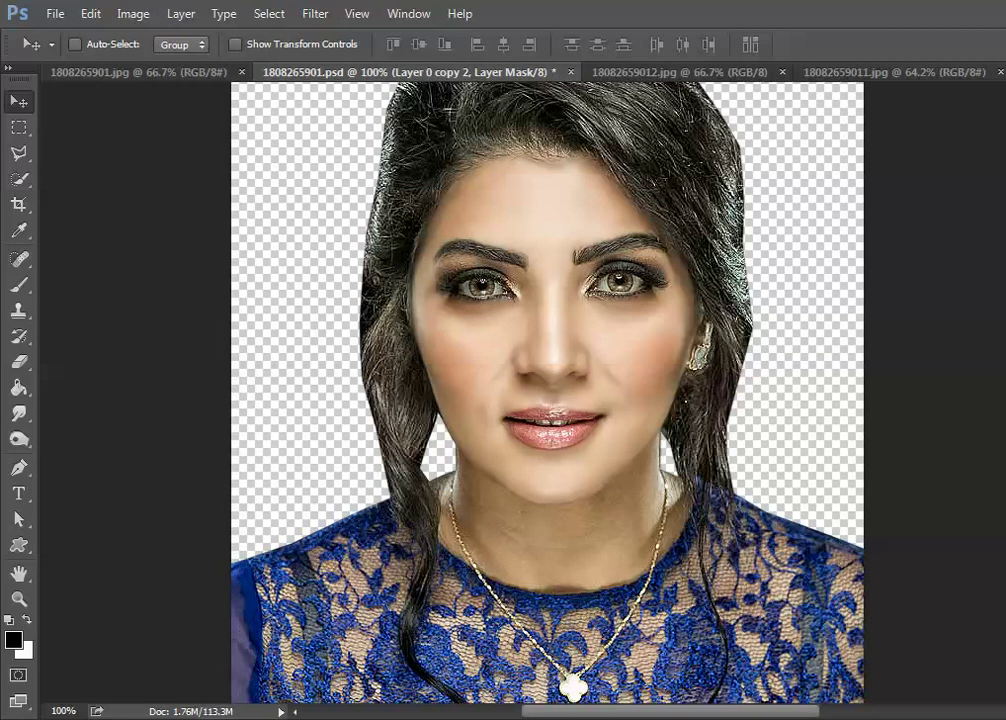
pyautogui.scroll(-2, 954, 460)
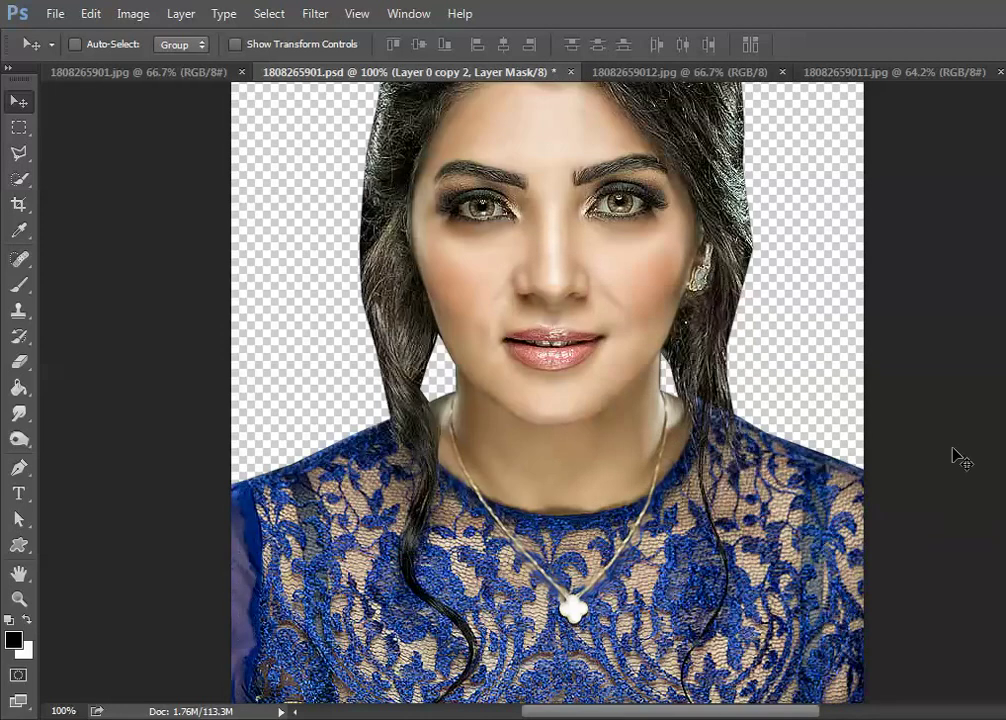
pyautogui.scroll(-2, 958, 456)
pyautogui.scroll(-1, 952, 452)
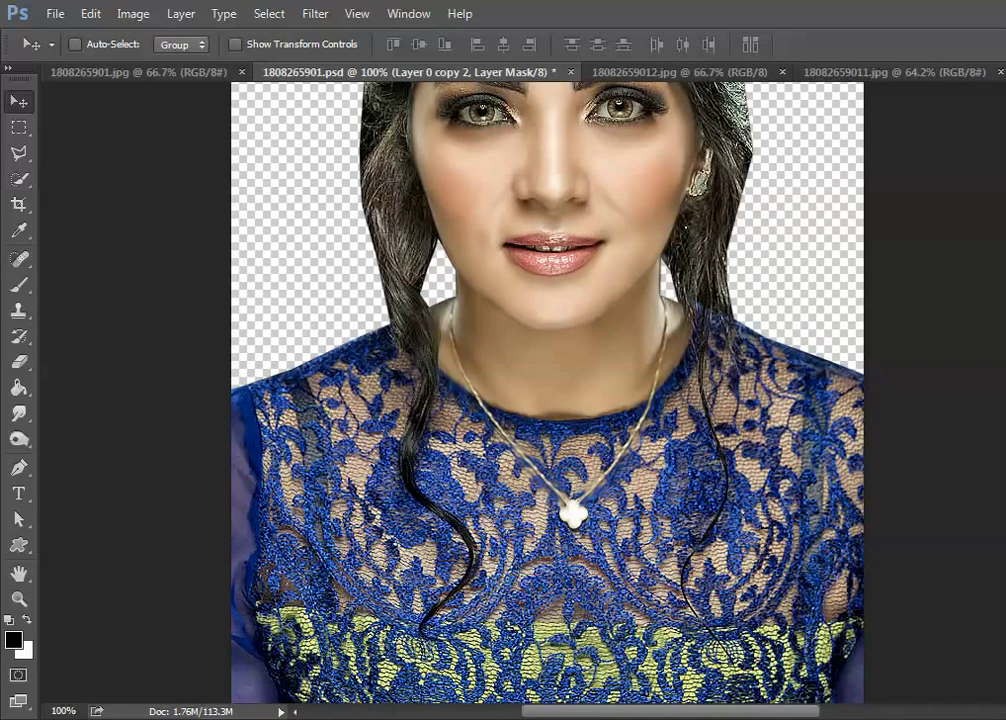
pyautogui.scroll(2, 914, 471)
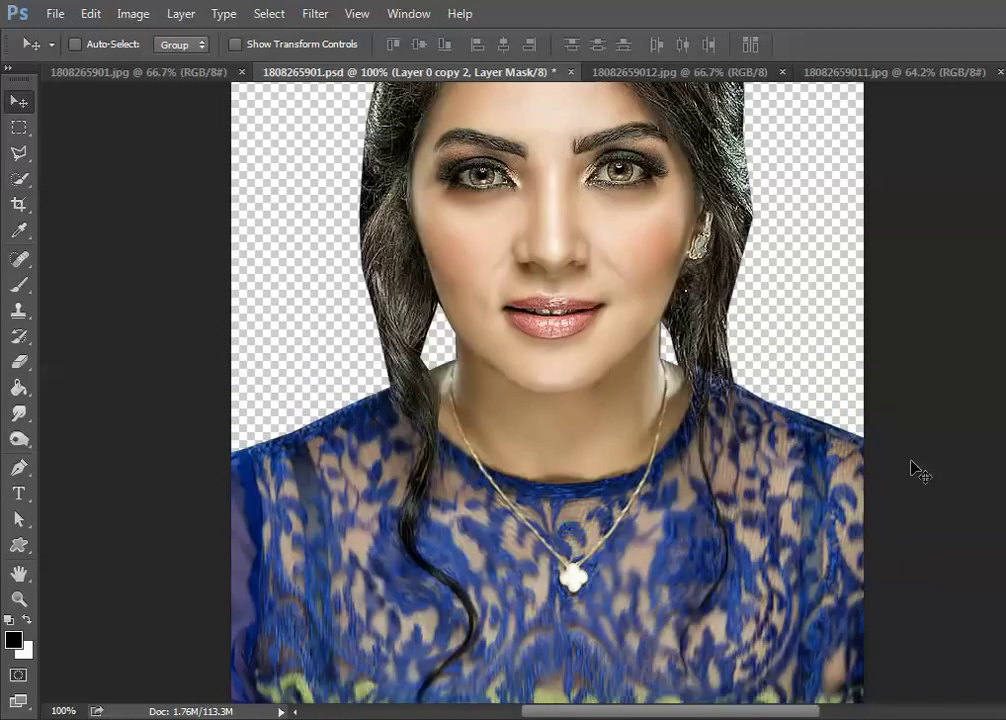
pyautogui.scroll(2, 914, 471)
pyautogui.scroll(1, 915, 471)
pyautogui.scroll(1, 913, 470)
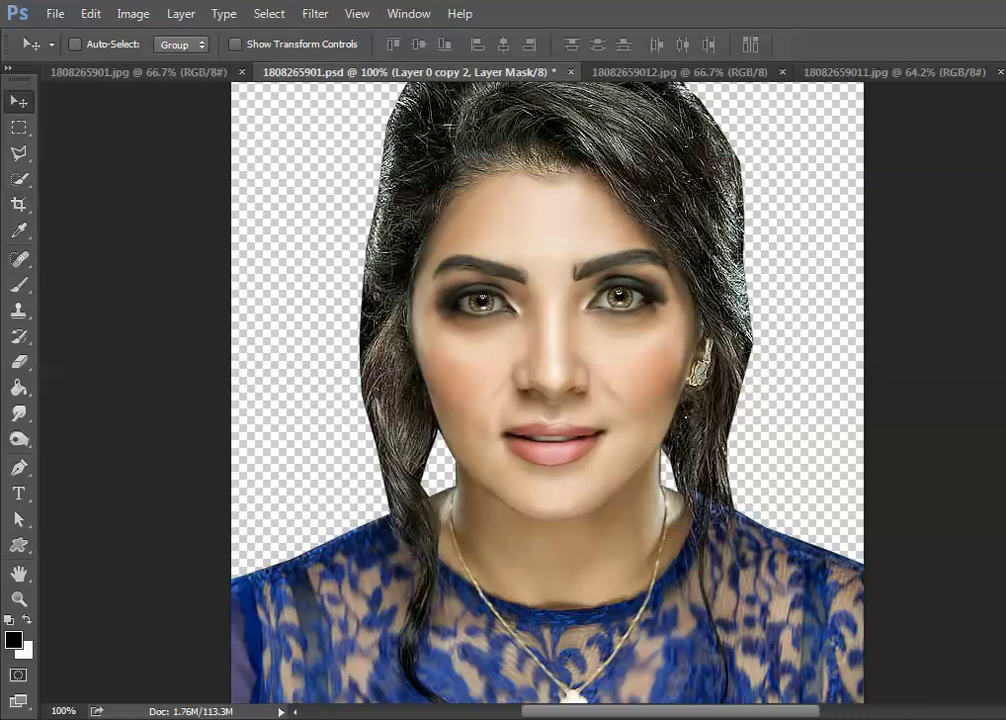
# Step: Zoom out to view the portrait over the blue nebula background with reddish clouds
pyautogui.hotkey('ctrl', '-')
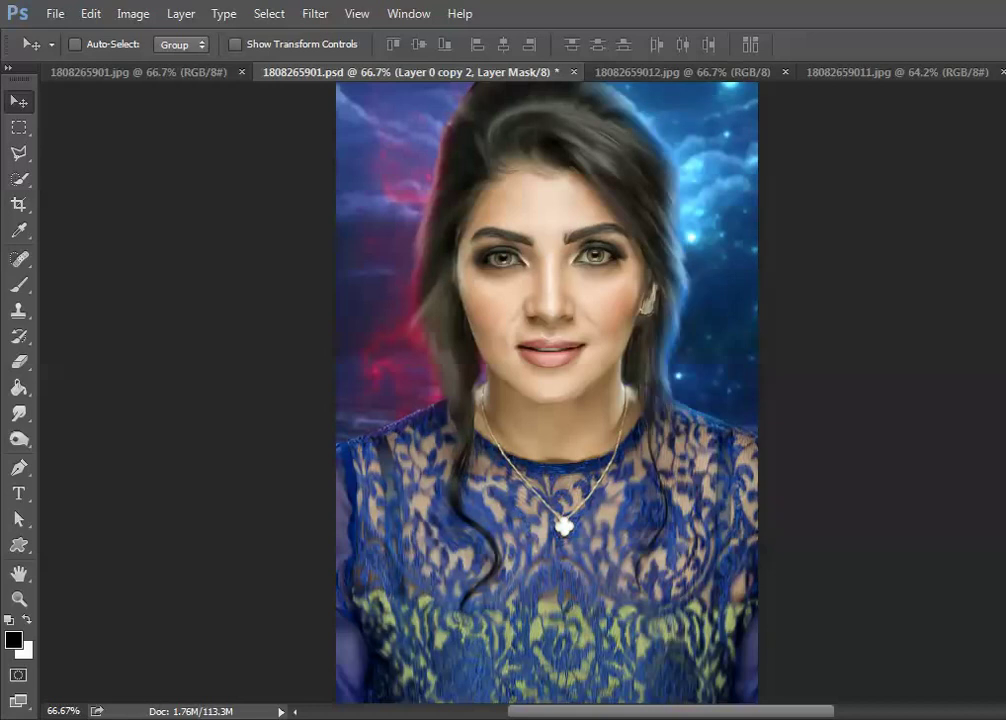
# Step: Paint soft bokeh circles over the nebula and a warm orange glow on the earring
pyautogui.scroll(1, 990, 366)
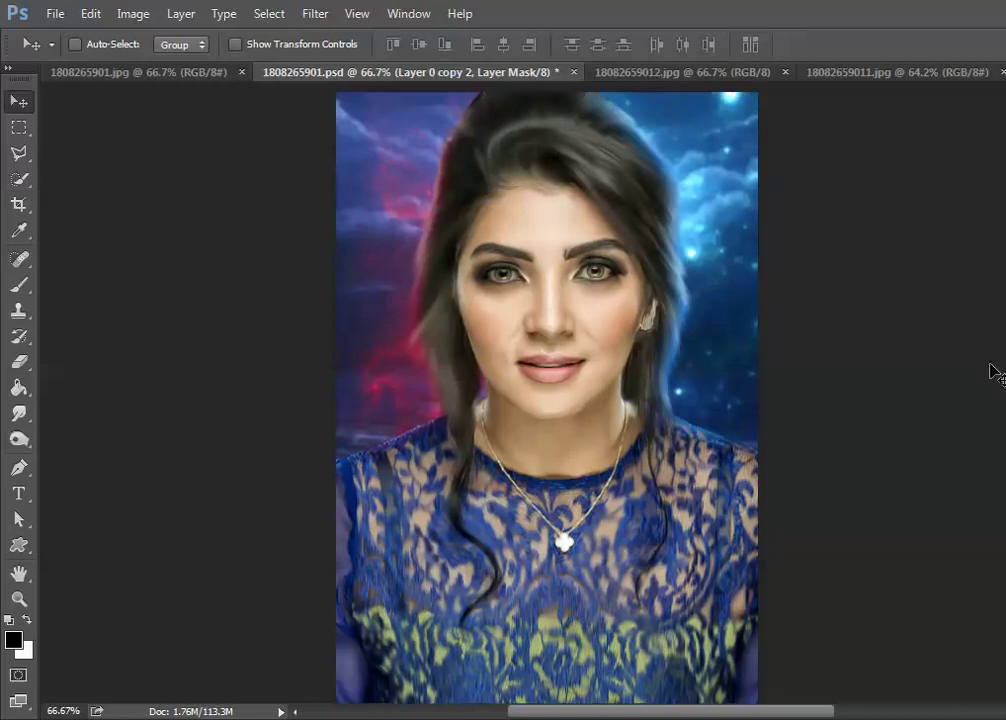
pyautogui.scroll(-1, 979, 364)
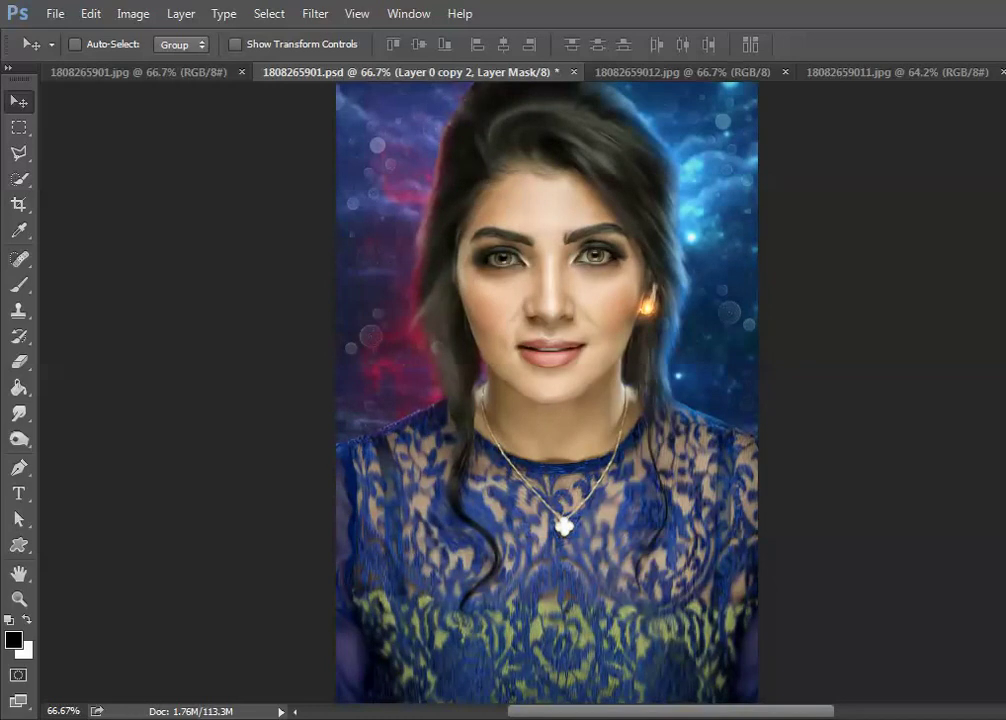
pyautogui.scroll(3, 760, 370)
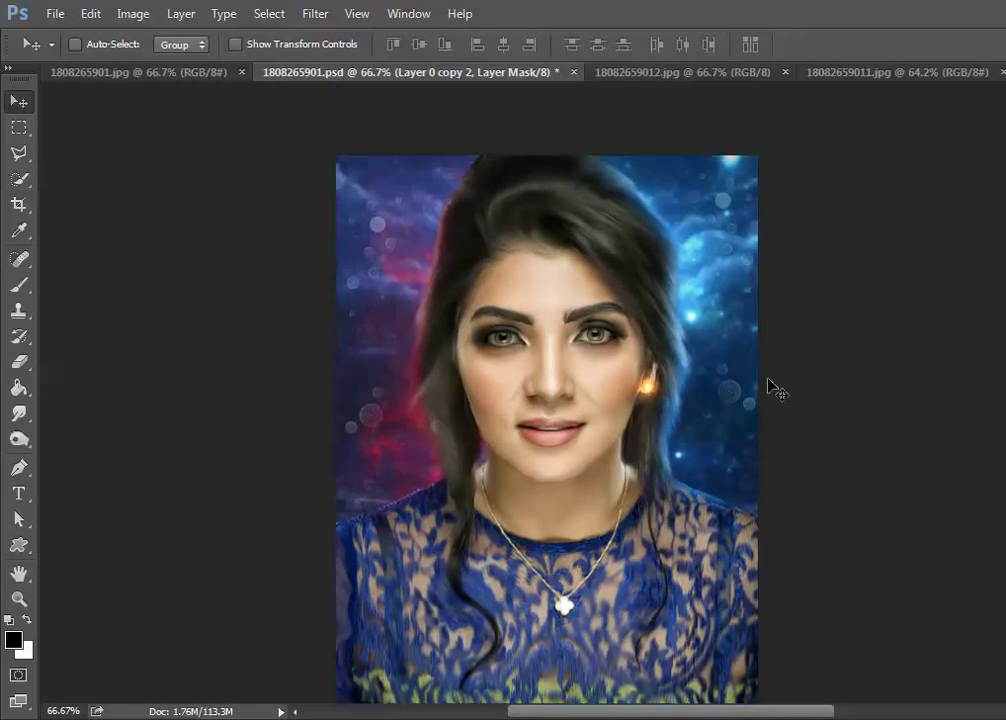
# Step: At 100% zoom, paint thin blue and pink light strands along the hair edges
pyautogui.hotkey('ctrl', '+')
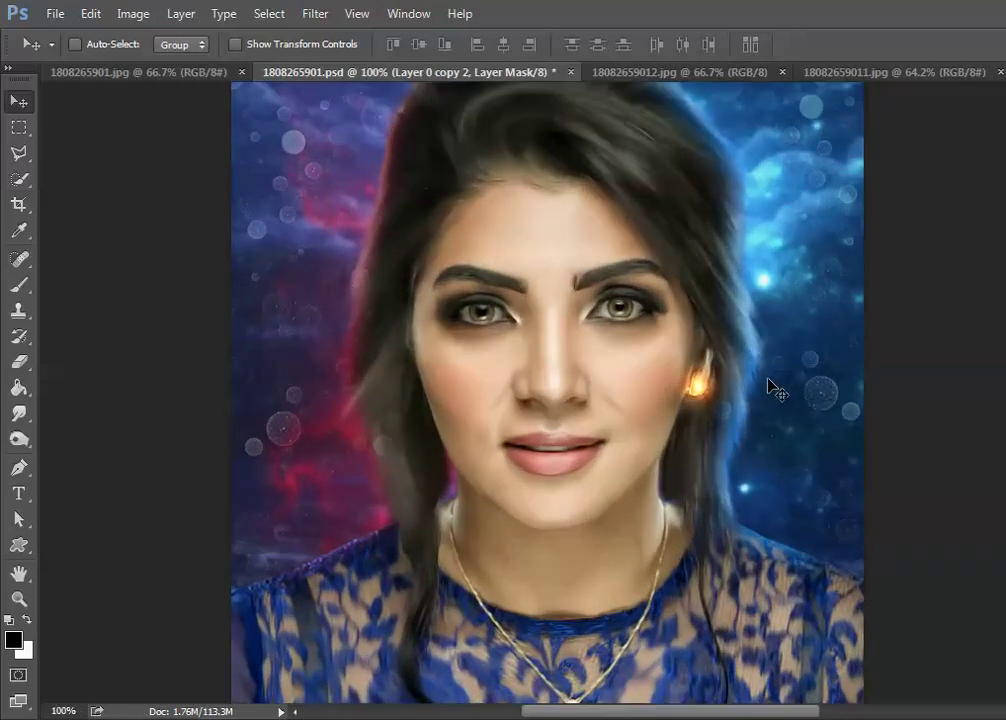
pyautogui.scroll(1, 770, 385)
pyautogui.scroll(1, 767, 378)
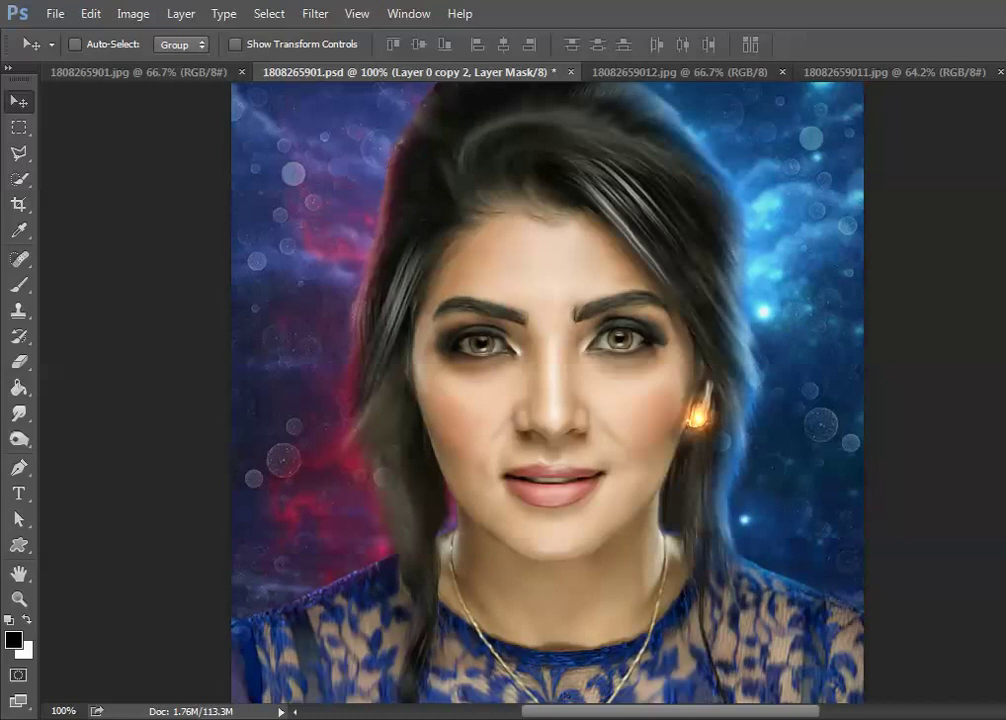
pyautogui.scroll(1, 900, 384)
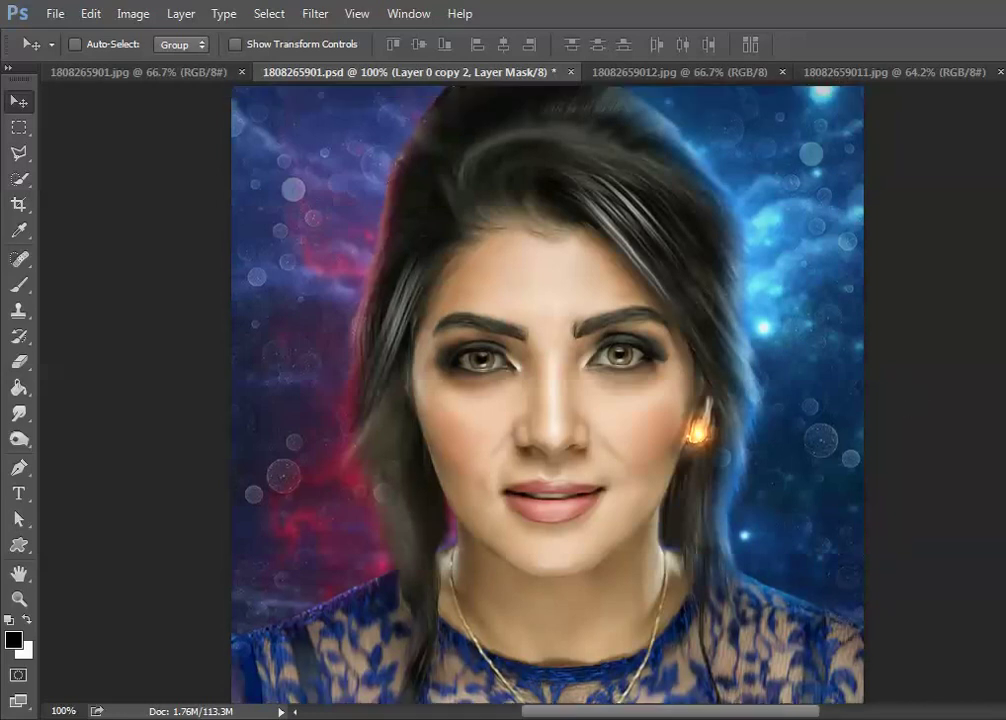
pyautogui.scroll(2, 925, 397)
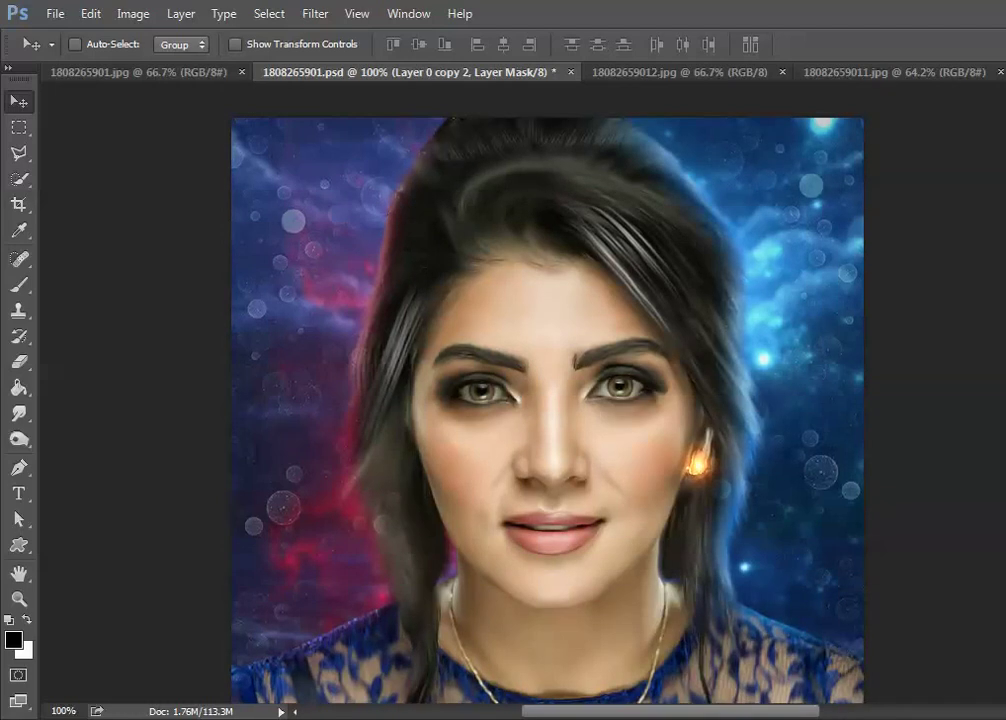
pyautogui.scroll(-1, 905, 320)
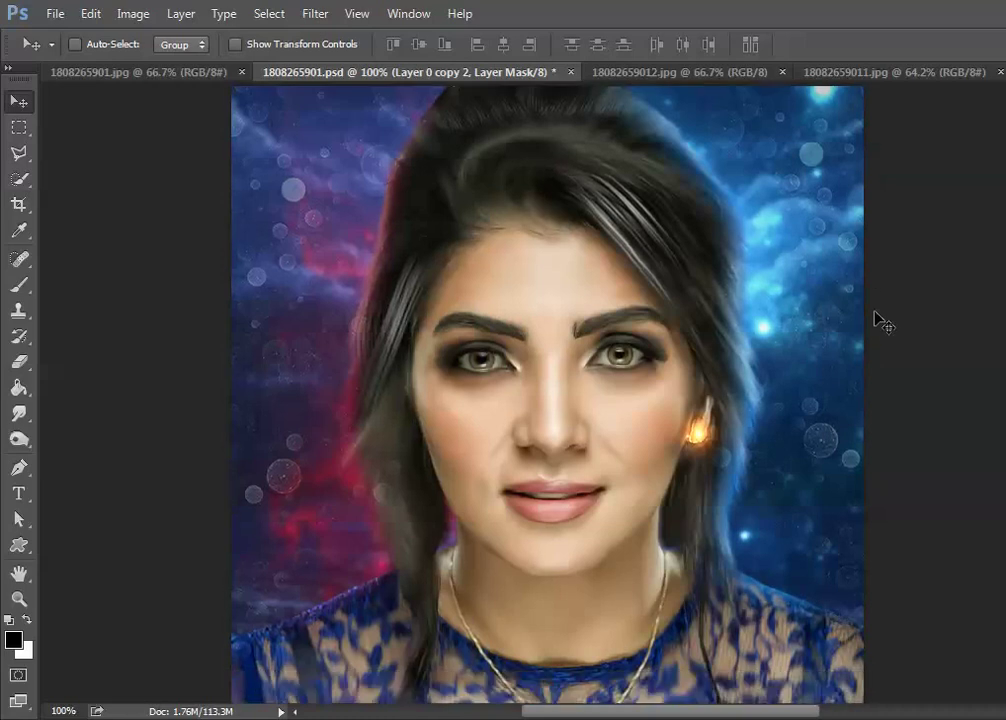
pyautogui.scroll(-1, 890, 320)
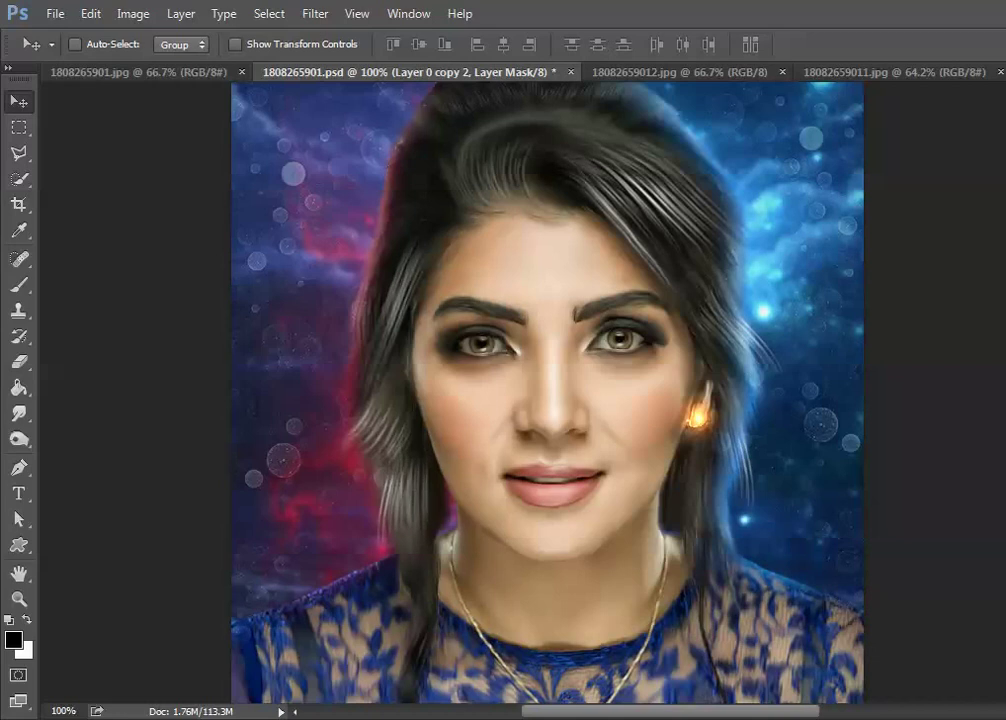
pyautogui.hotkey('ctrl', '-')
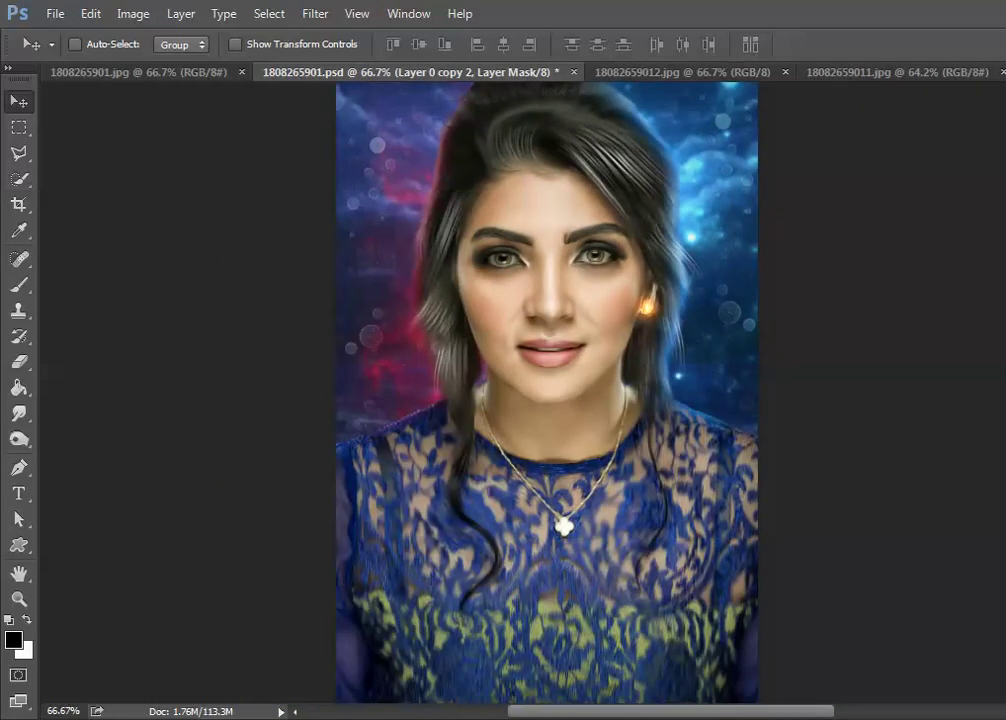
# Step: Apply a magenta colour grade and a black gradient fading the dress bottom
pyautogui.scroll(1, 836, 209)
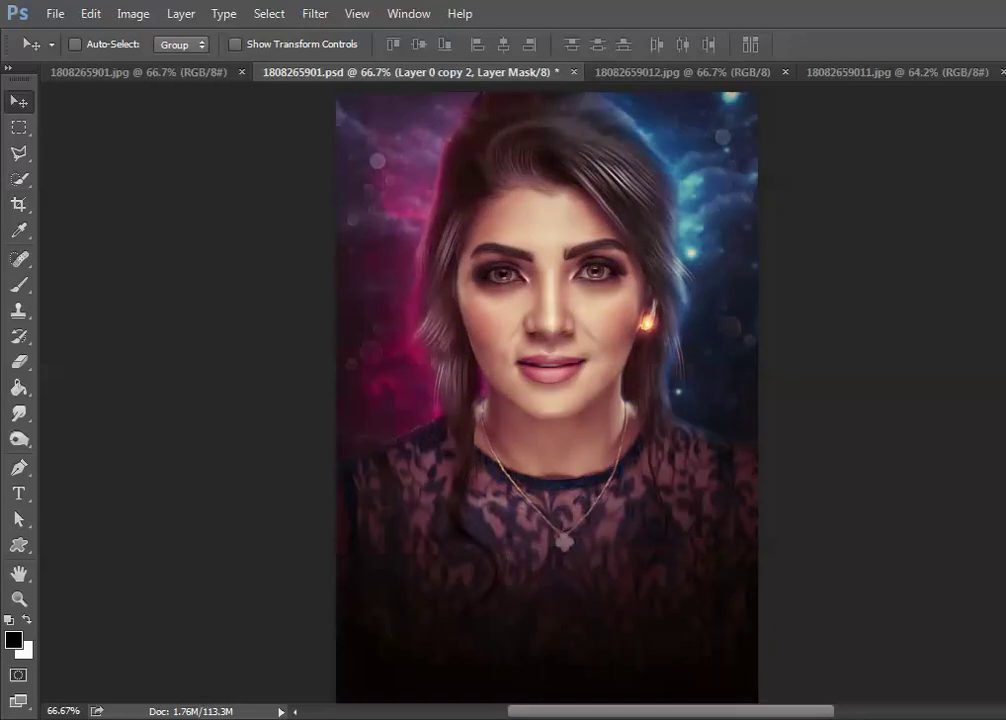
# Step: On the 'eyes' layer, zoomed in, paint bright irises, catchlights and smoky lash shading
pyautogui.hotkey('alt', '[')
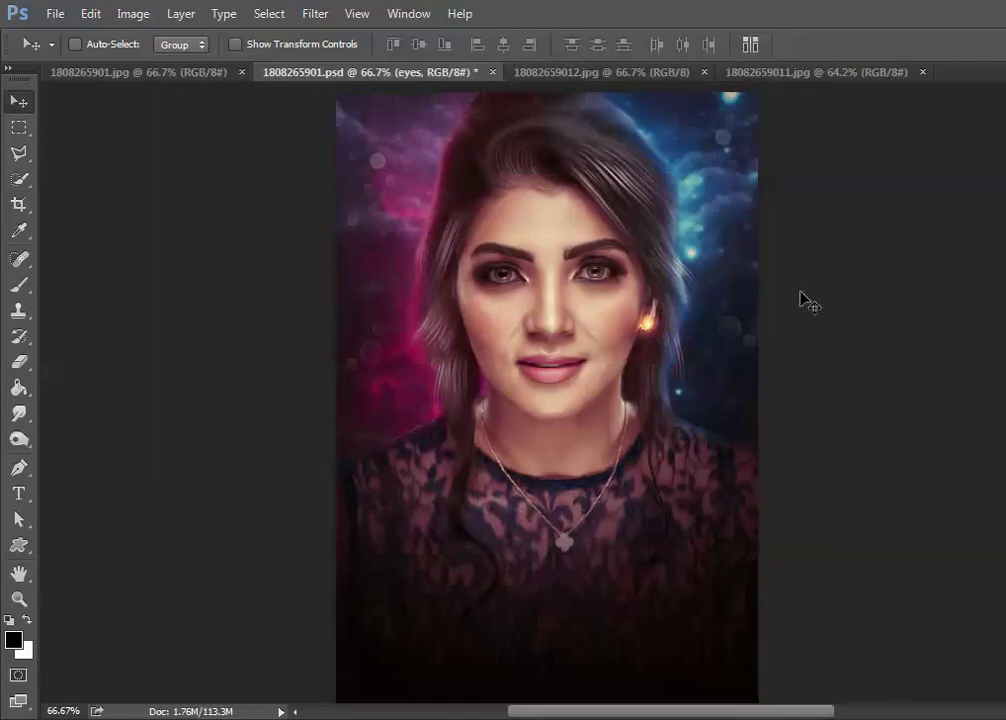
pyautogui.hotkey('ctrl', '+')
pyautogui.hotkey('ctrl', '+')
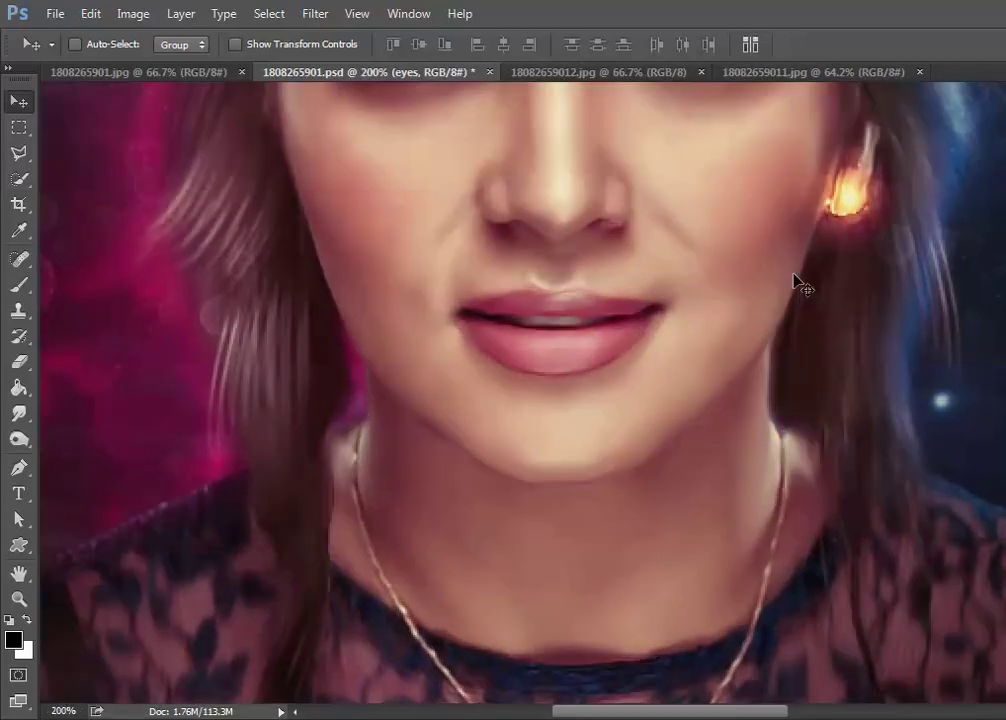
pyautogui.scroll(3, 800, 285)
pyautogui.scroll(2, 822, 286)
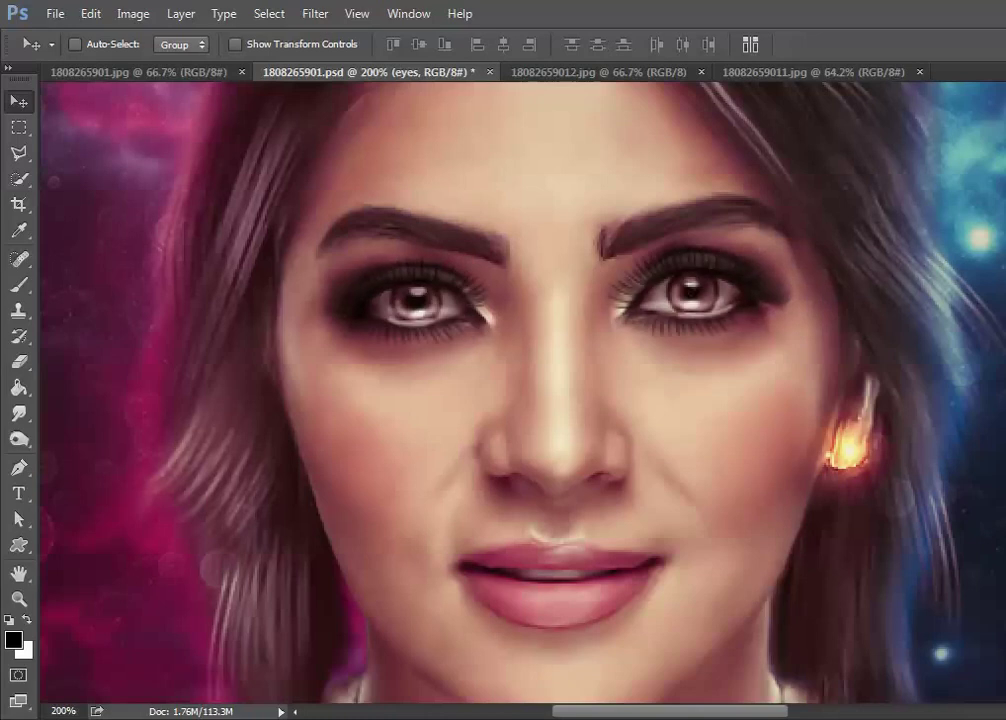
# Step: With the portrait fit on screen, paint stronger pink light left and blue light right
pyautogui.hotkey('ctrl', '0')
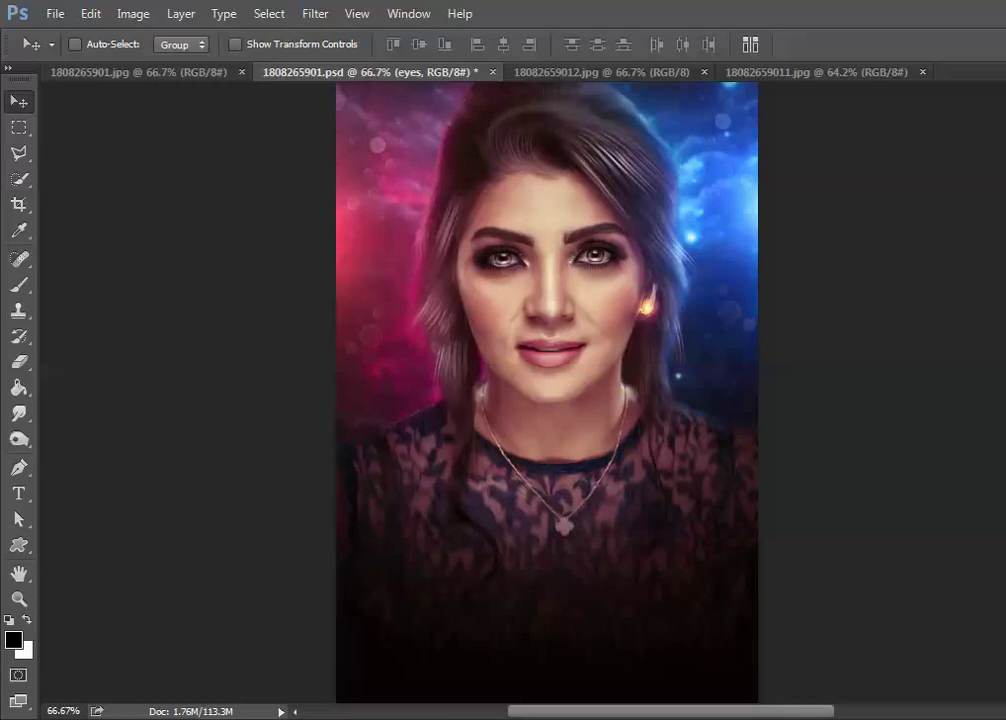
pyautogui.hotkey('ctrl', '1')
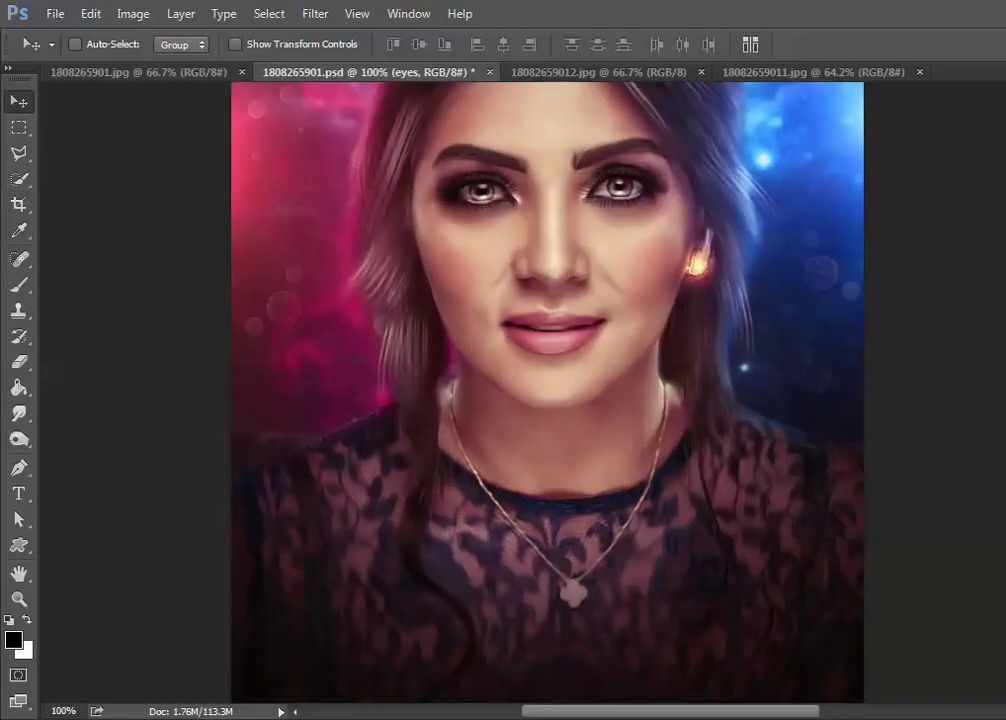
pyautogui.scroll(2, 882, 359)
pyautogui.hotkey('ctrl', 'shift', 'alt', 'e')
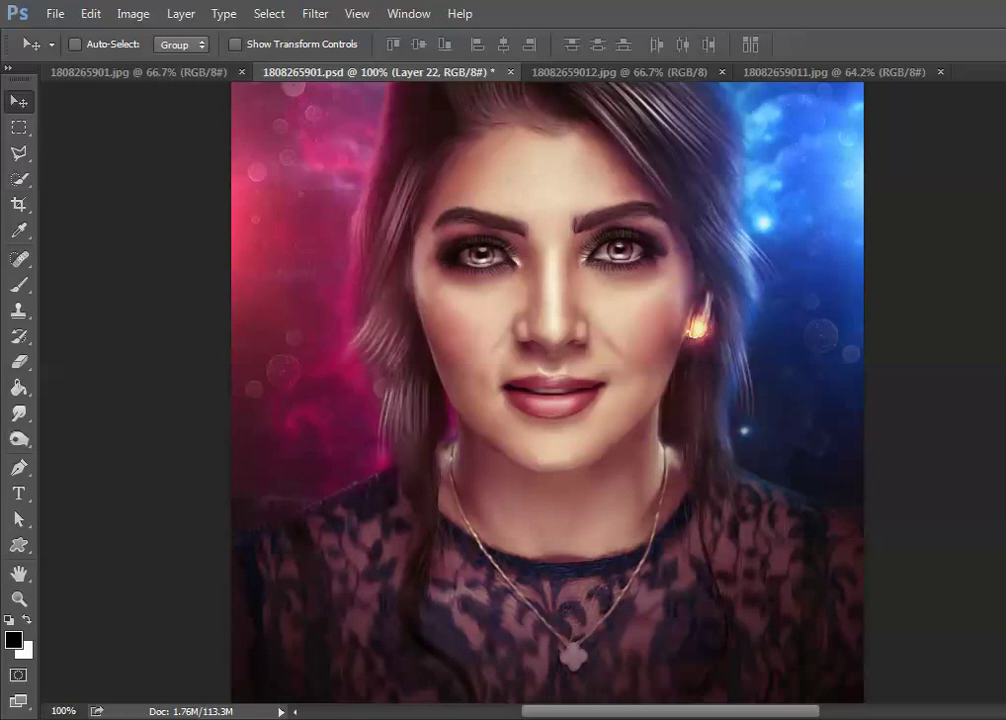
pyautogui.hotkey('alt', ']')
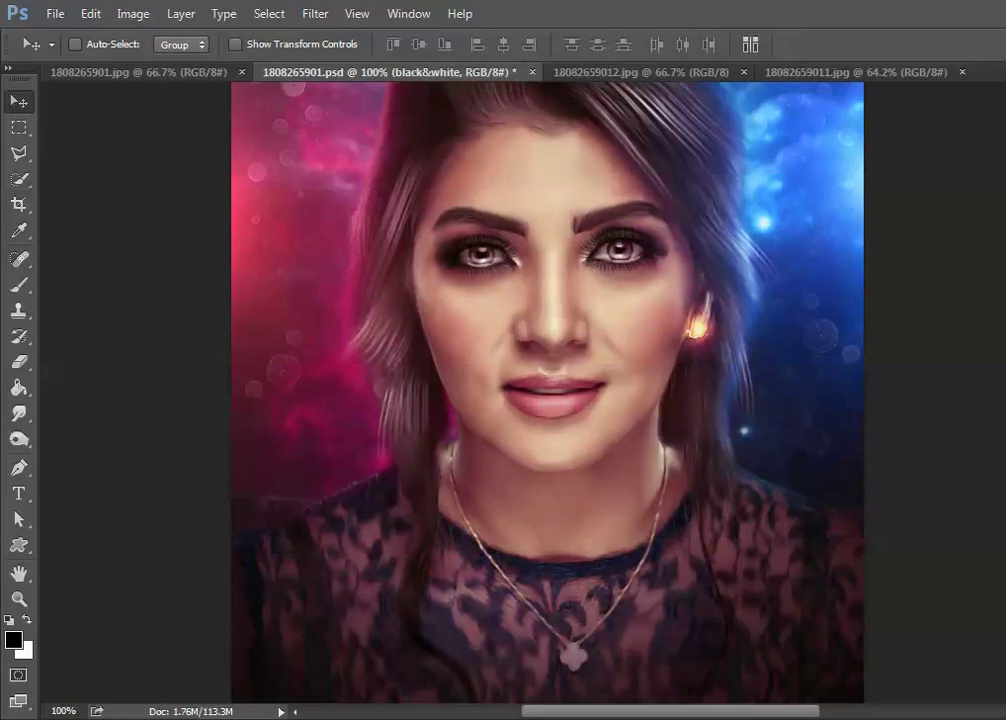
pyautogui.hotkey('ctrl', '-')
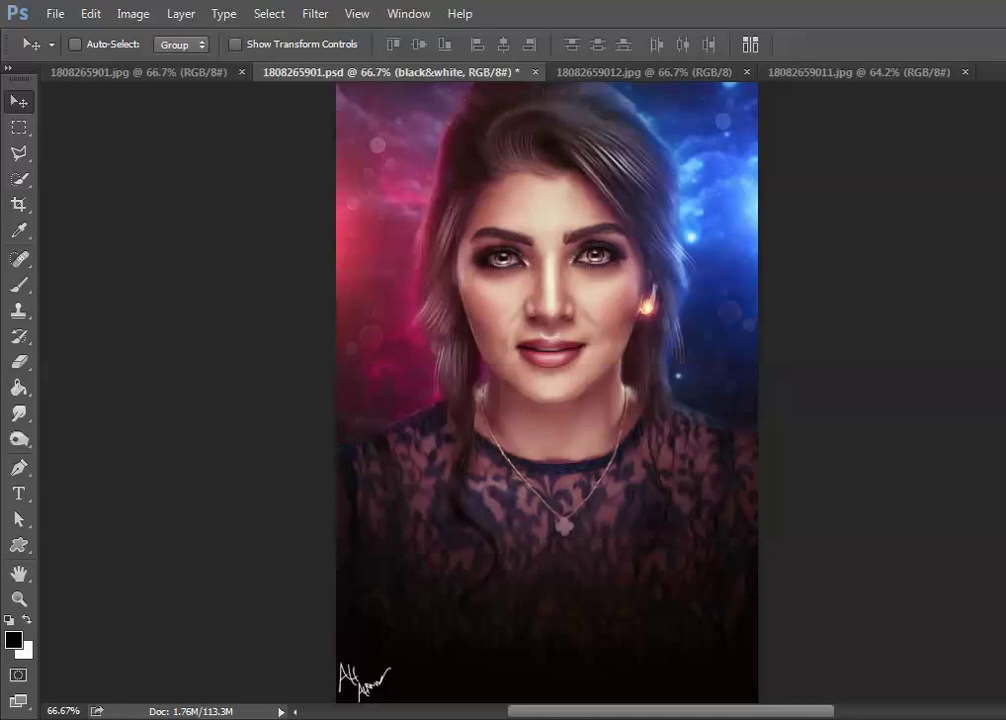
pyautogui.hotkey('ctrl', '+')
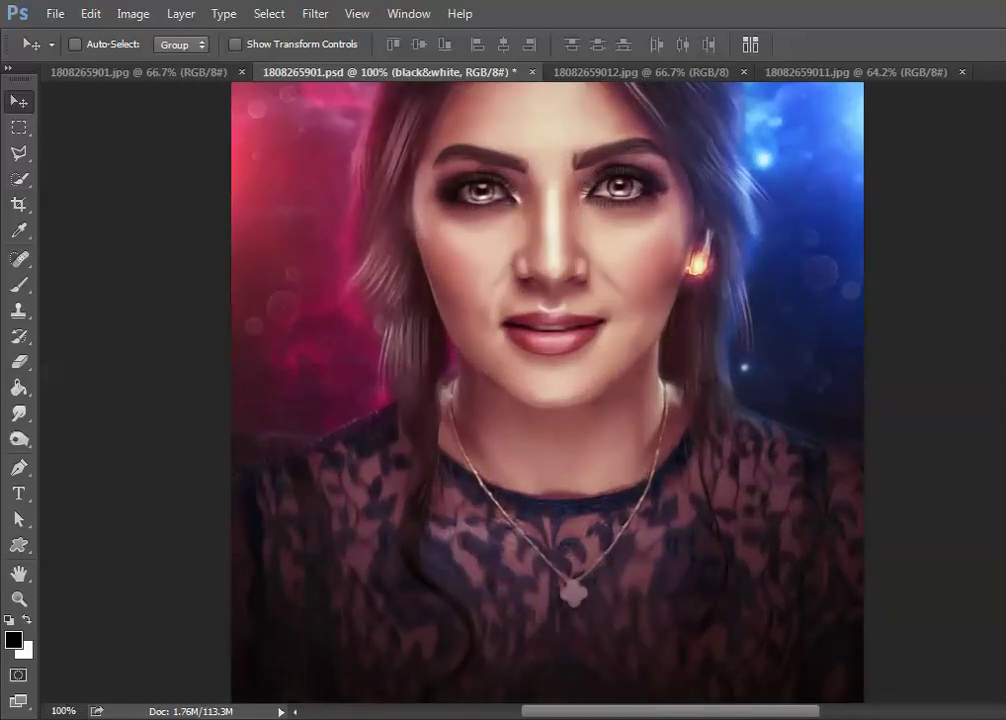
pyautogui.scroll(1, 547, 400)
pyautogui.scroll(1, 547, 400)
pyautogui.scroll(1, 547, 400)
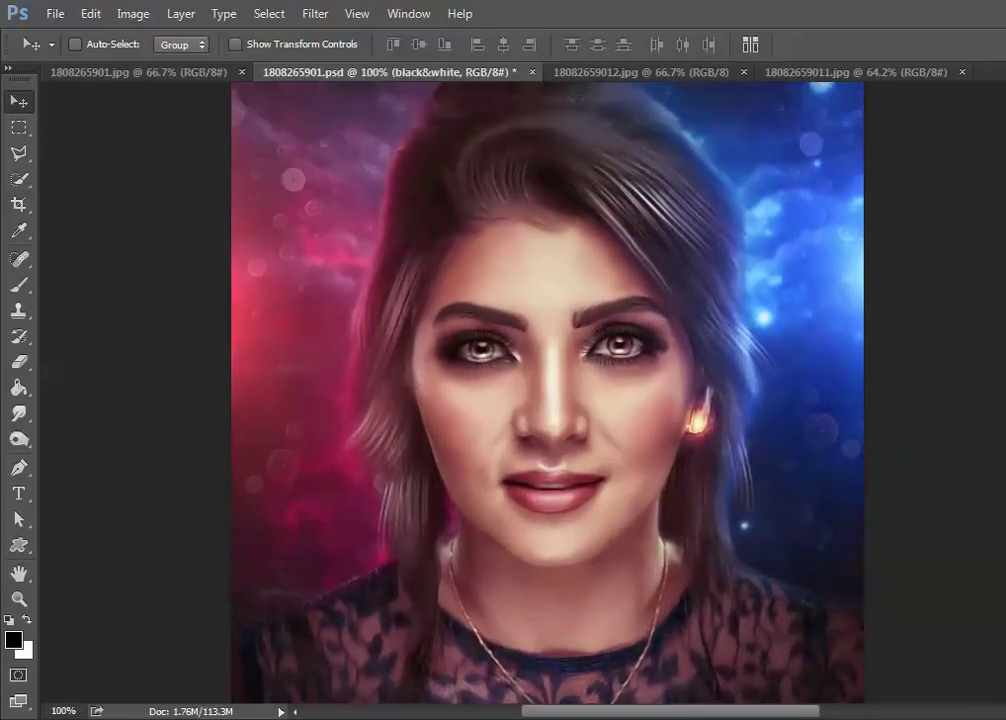
pyautogui.scroll(1, 547, 400)
pyautogui.scroll(-1, 547, 400)
pyautogui.scroll(-1, 547, 400)
pyautogui.scroll(-2, 547, 400)
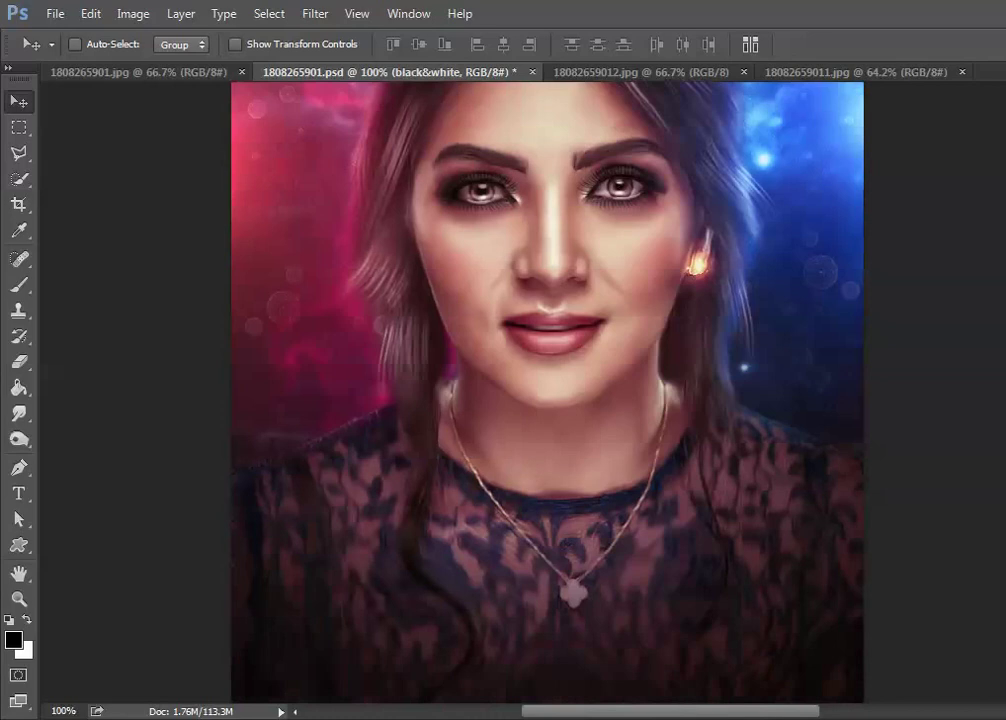
pyautogui.scroll(-2, 547, 400)
pyautogui.scroll(-1, 547, 400)
pyautogui.scroll(5, 547, 400)
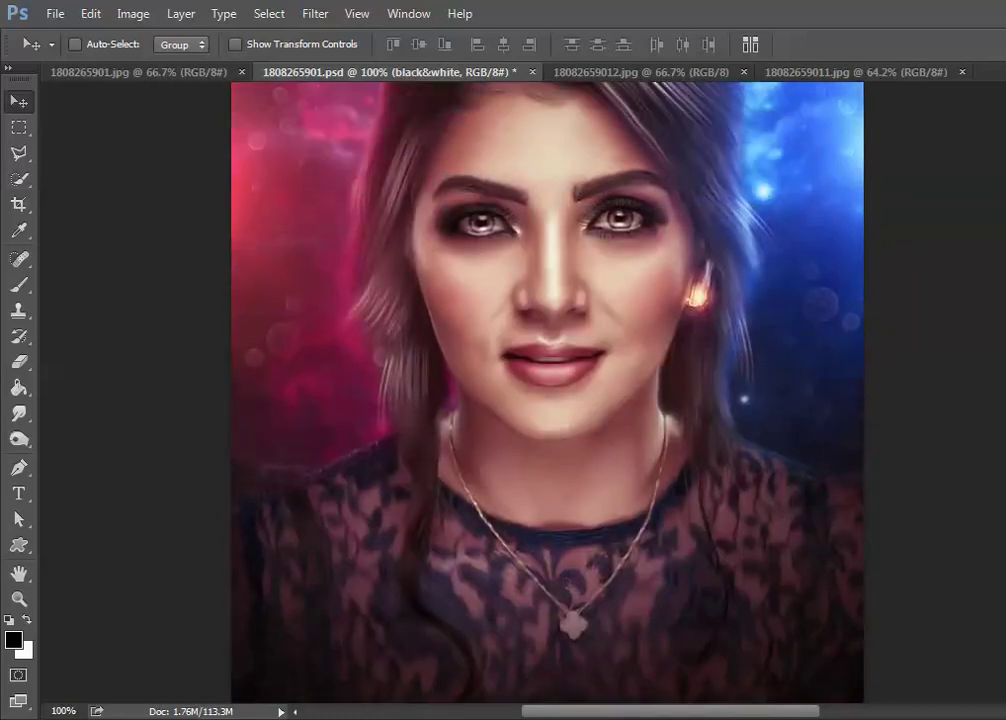
pyautogui.hotkey('ctrl', '-')
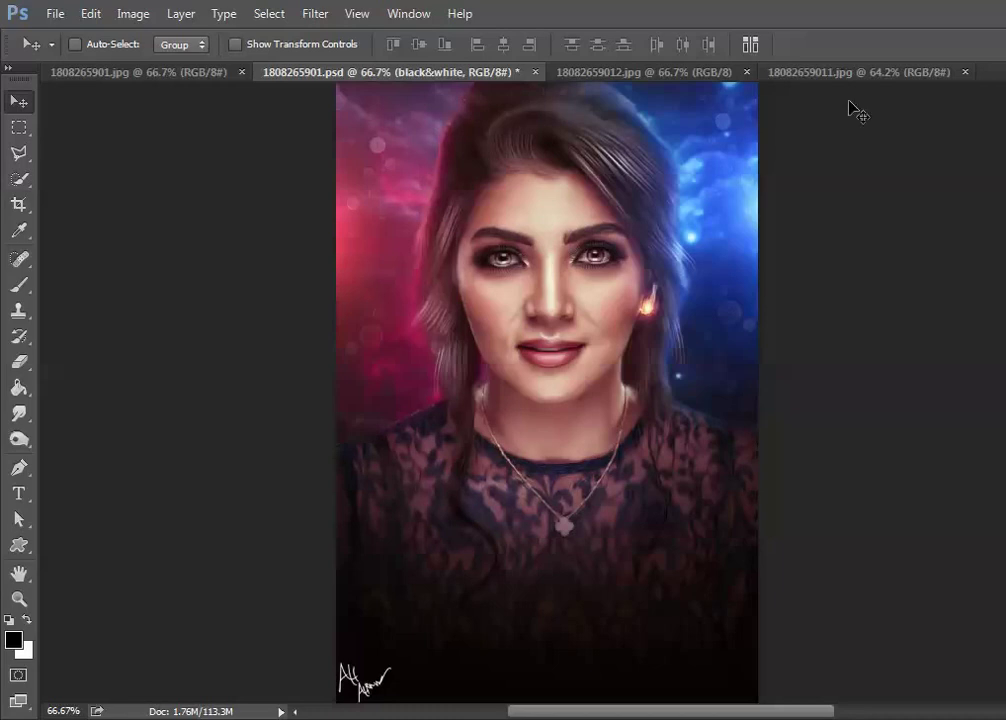
# Step: View the 18082659012.jpg before/after comparison zoomed out, then switch to 18082659011.jpg
pyautogui.click(714, 72)
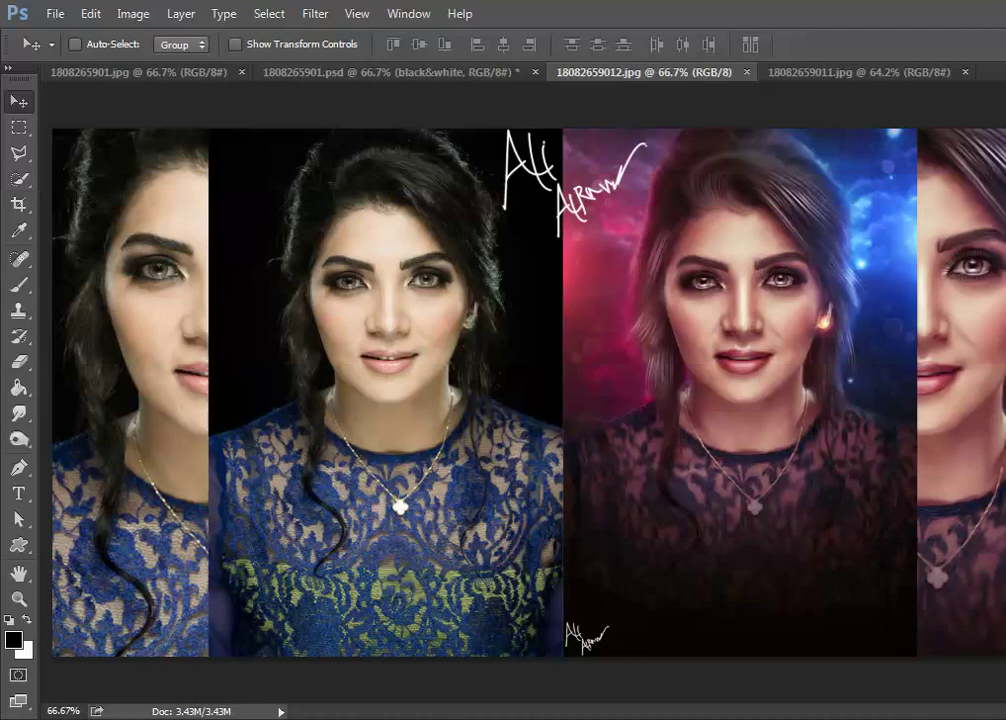
pyautogui.hotkey('ctrl', '-')
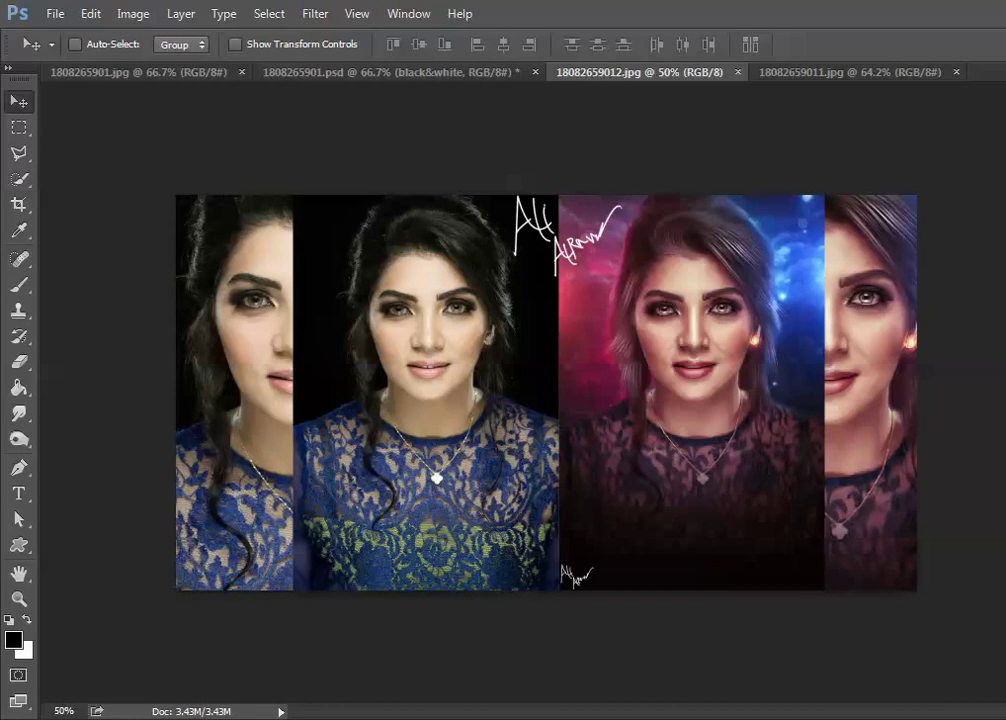
pyautogui.click(860, 72)
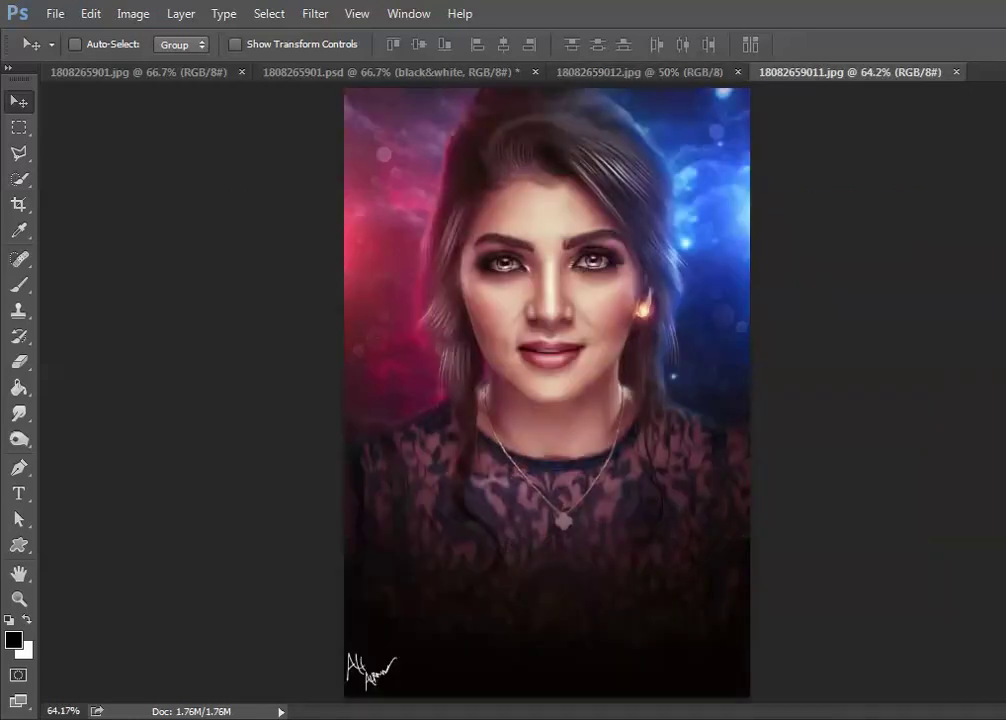
# Step: Zoom in on the lips and neck of 18082659011.jpg and scroll up through the portrait
pyautogui.hotkey('ctrl', '+')
pyautogui.hotkey('ctrl', '+')
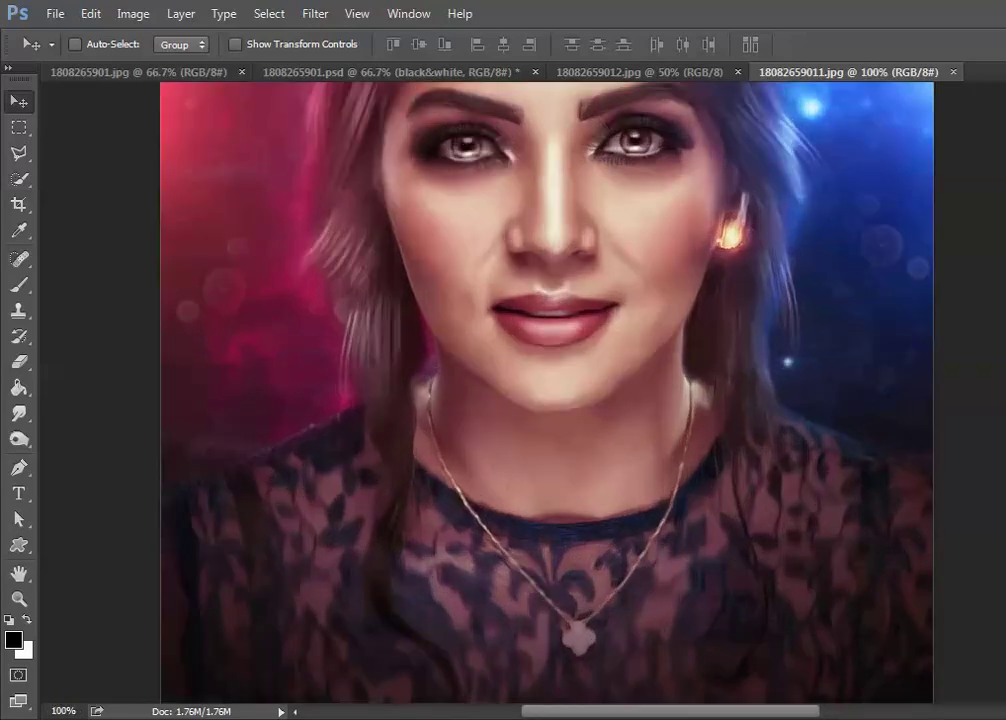
pyautogui.hotkey('ctrl', '+')
pyautogui.hotkey('ctrl', '-')
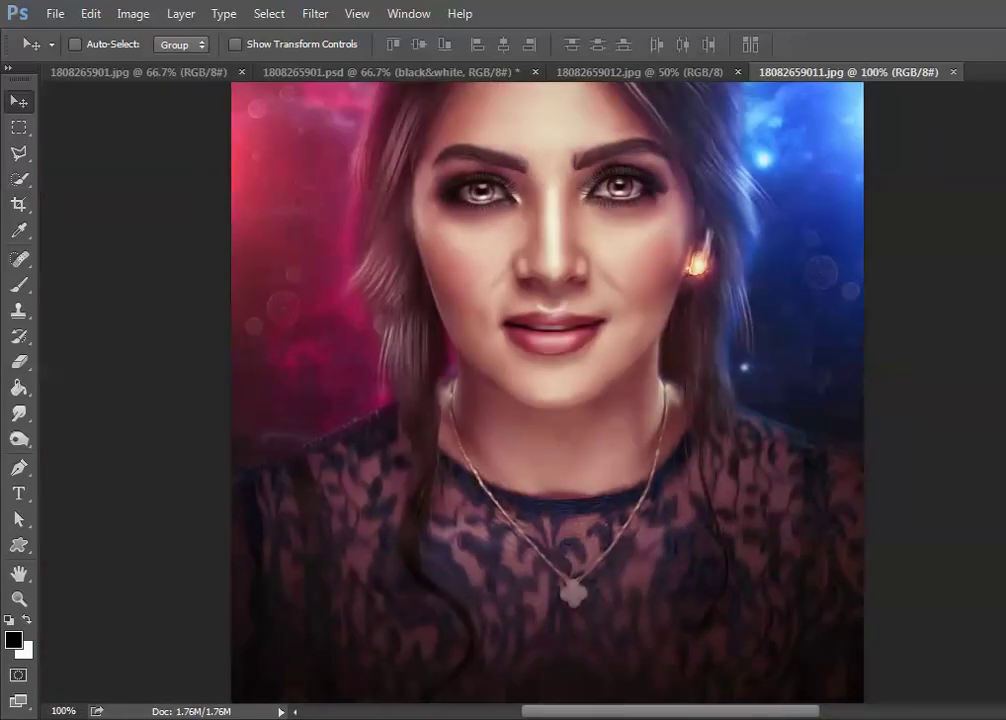
pyautogui.scroll(1, 547, 390)
pyautogui.scroll(1, 547, 390)
pyautogui.scroll(1, 547, 390)
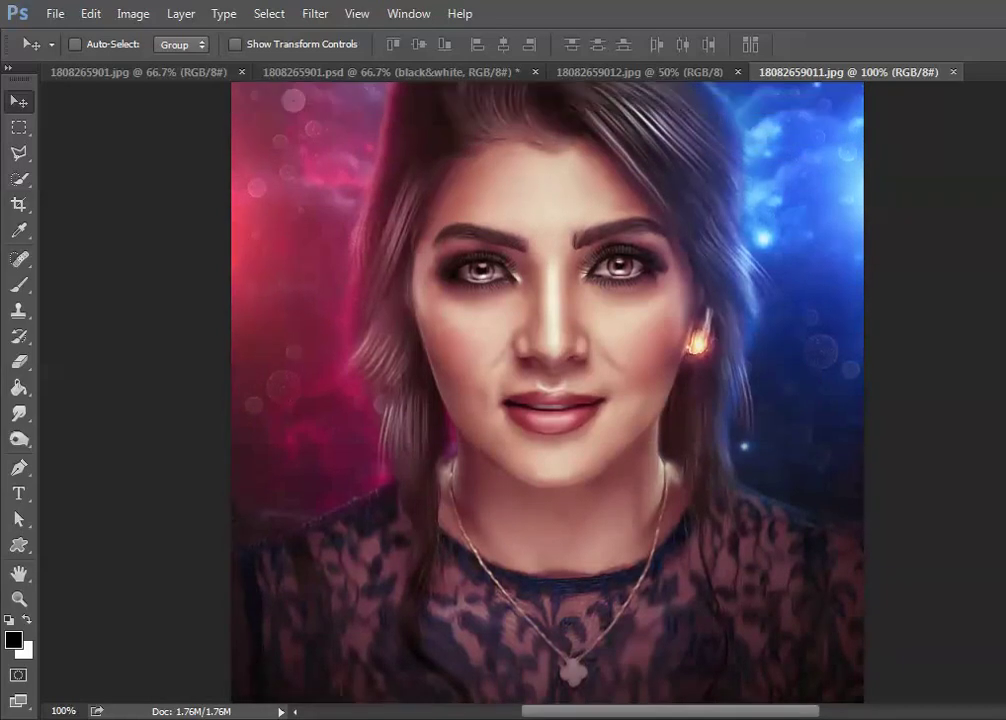
pyautogui.scroll(1, 547, 390)
pyautogui.scroll(1, 547, 390)
pyautogui.scroll(1, 547, 390)
pyautogui.scroll(1, 547, 390)
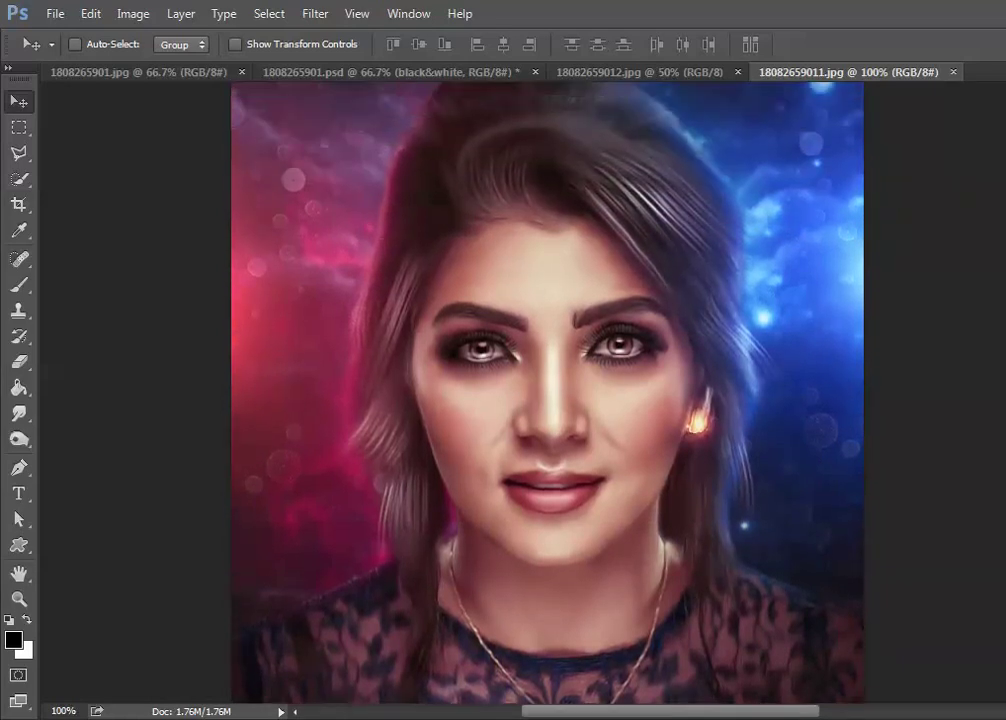
pyautogui.scroll(1, 547, 390)
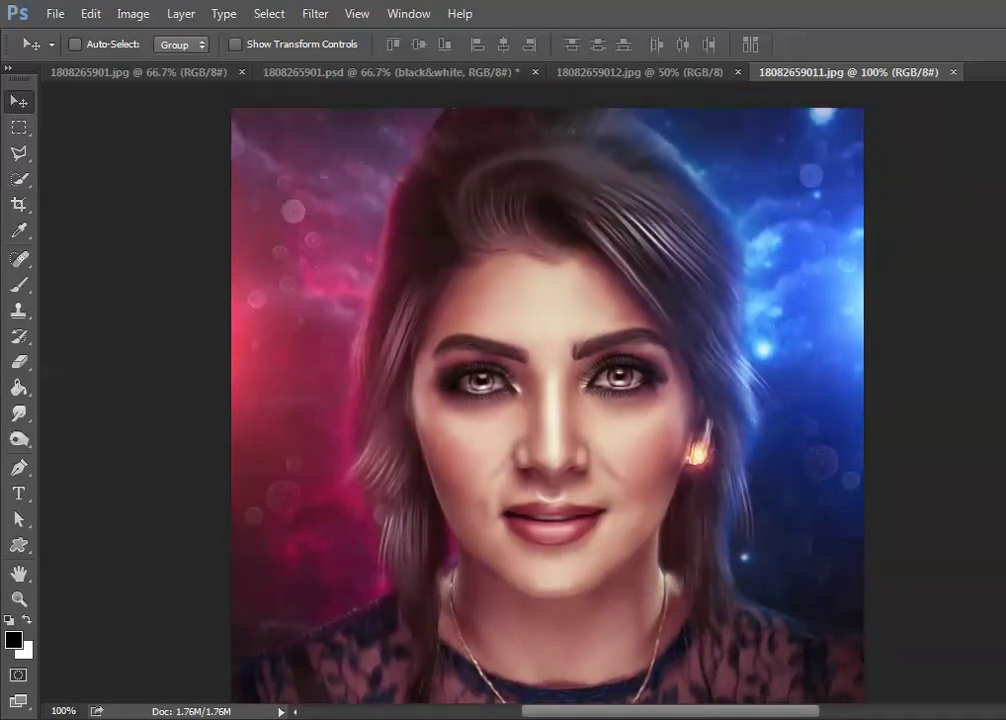
# Step: Scroll down and back through the portrait, then zoom out to 66.7% to see it whole
pyautogui.scroll(-1, 547, 390)
pyautogui.scroll(-1, 547, 390)
pyautogui.scroll(-1, 547, 390)
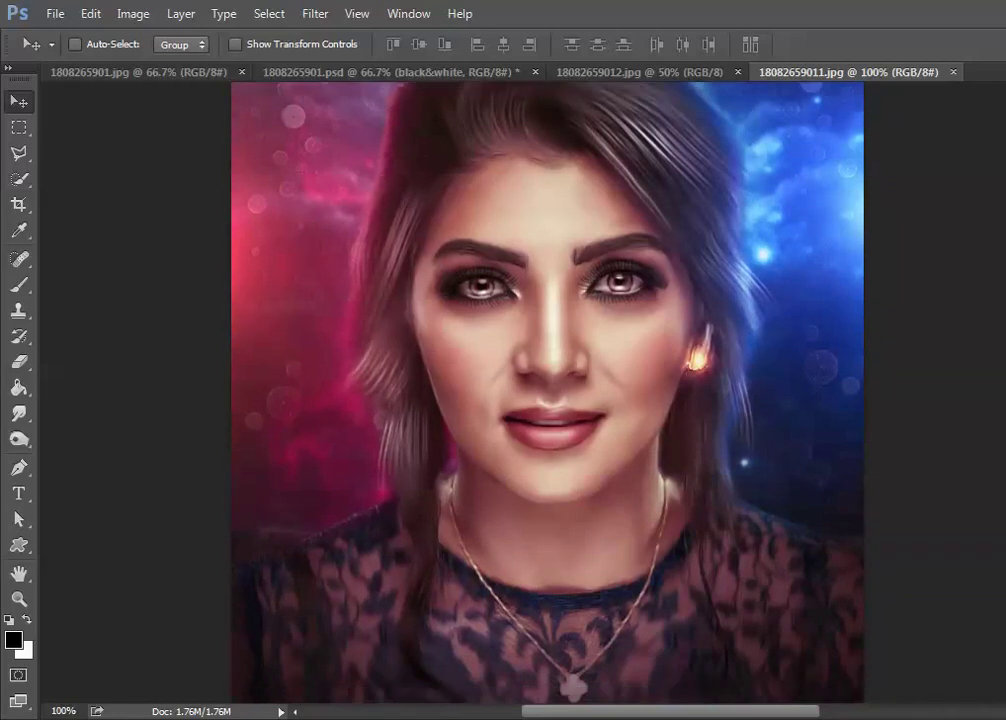
pyautogui.scroll(-1, 547, 390)
pyautogui.scroll(-1, 547, 390)
pyautogui.scroll(-1, 547, 390)
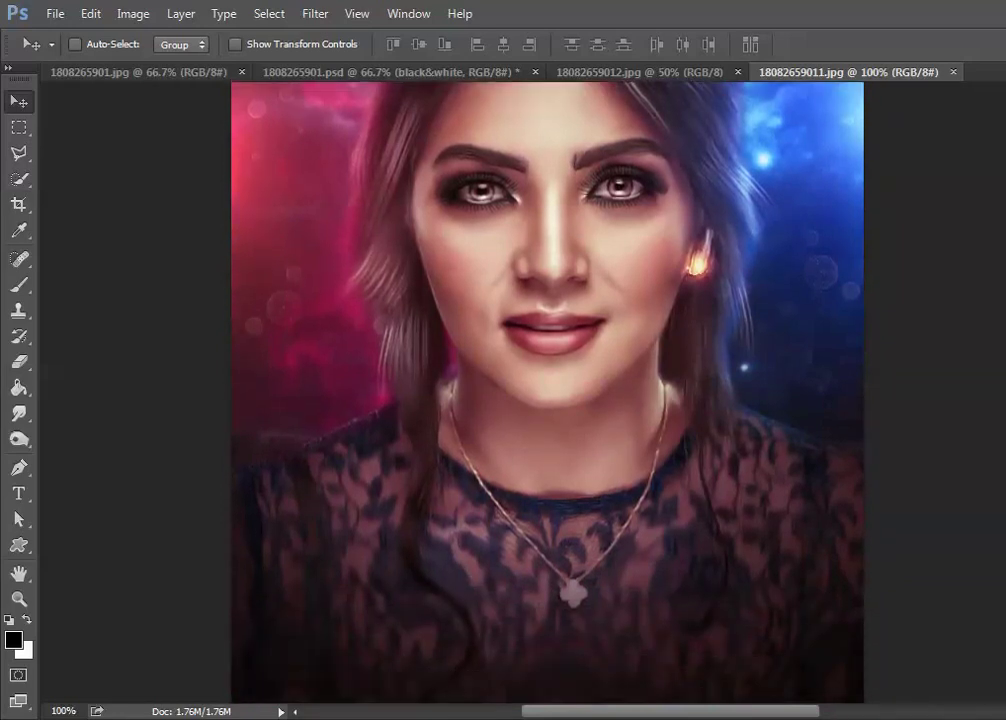
pyautogui.scroll(-1, 547, 390)
pyautogui.scroll(-2, 547, 390)
pyautogui.scroll(-1, 547, 390)
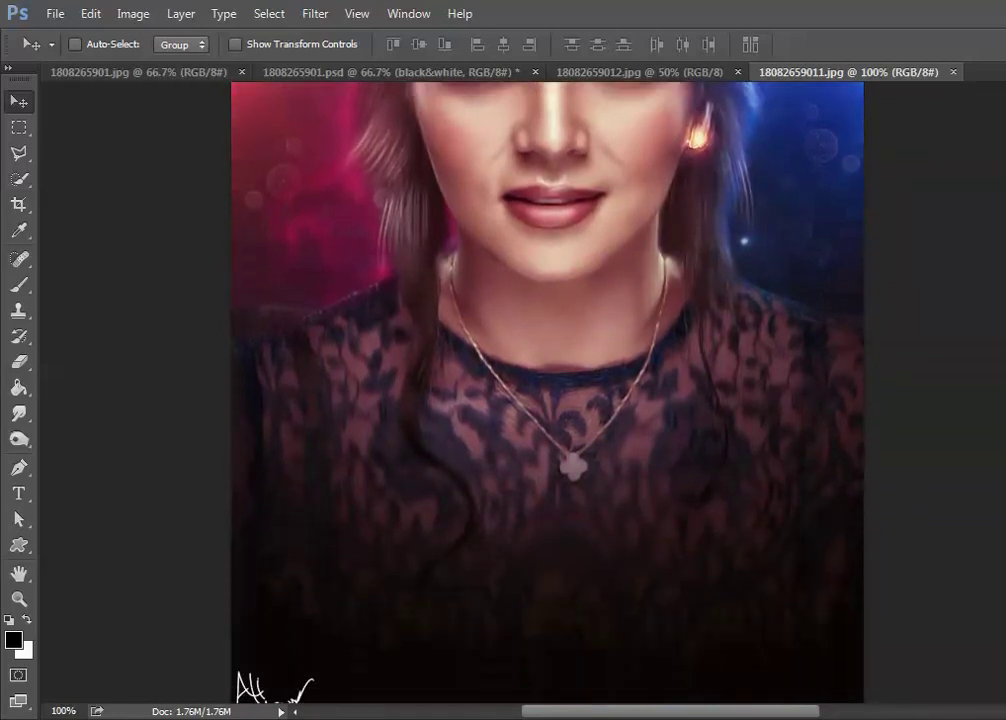
pyautogui.scroll(-1, 547, 390)
pyautogui.scroll(-1, 547, 390)
pyautogui.scroll(1, 547, 390)
pyautogui.scroll(1, 547, 390)
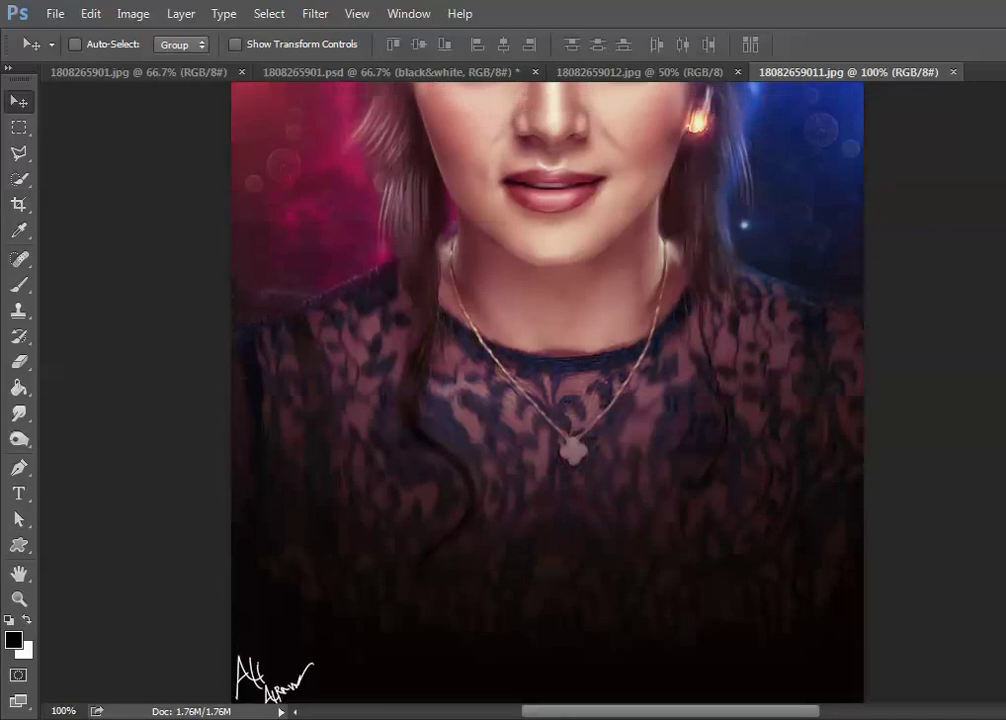
pyautogui.scroll(1, 547, 390)
pyautogui.scroll(2, 547, 390)
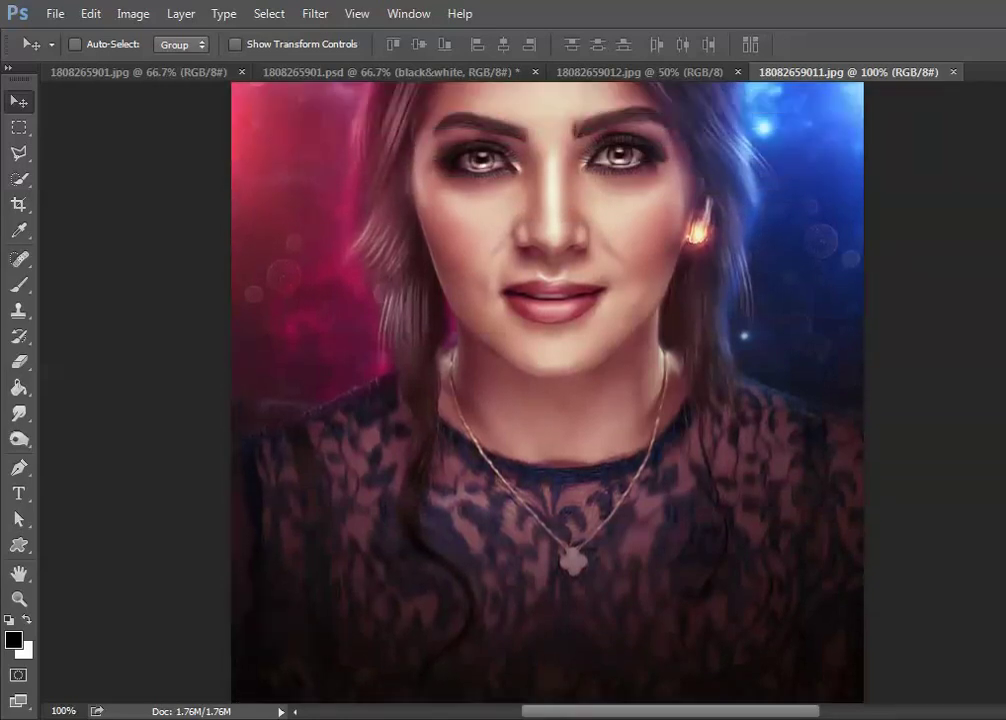
pyautogui.scroll(1, 547, 390)
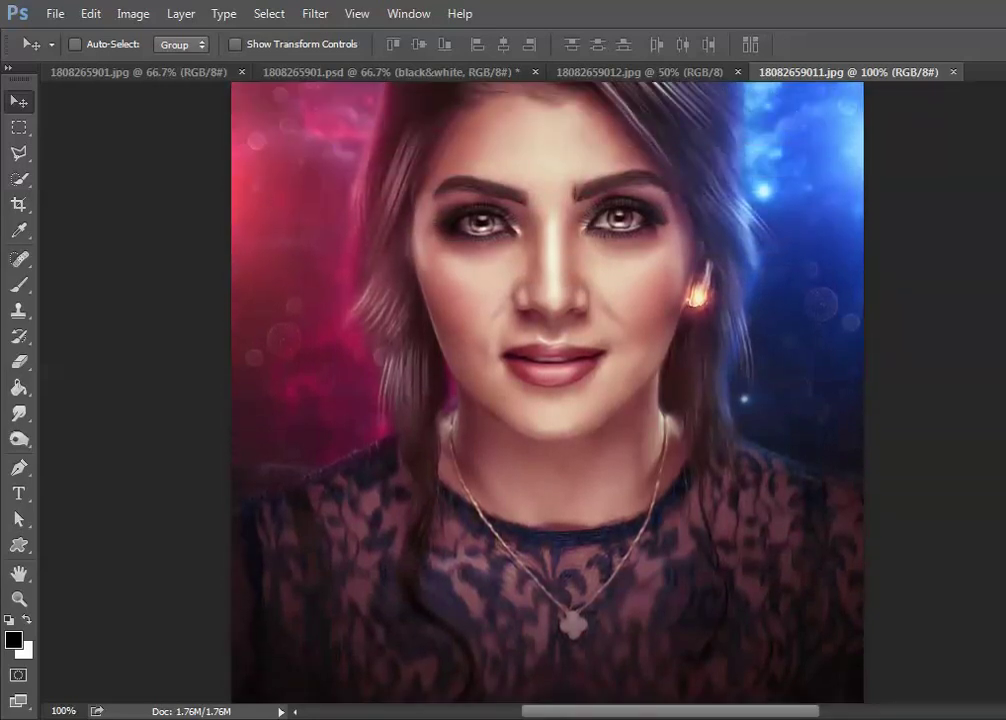
pyautogui.scroll(1, 547, 390)
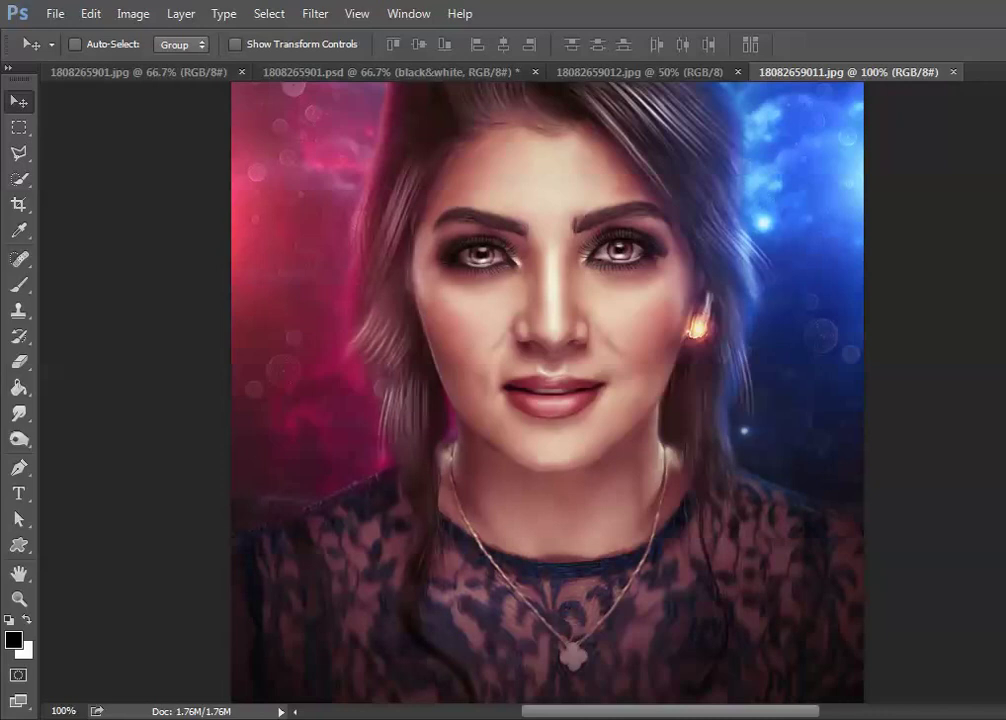
pyautogui.hotkey('ctrl', '-')
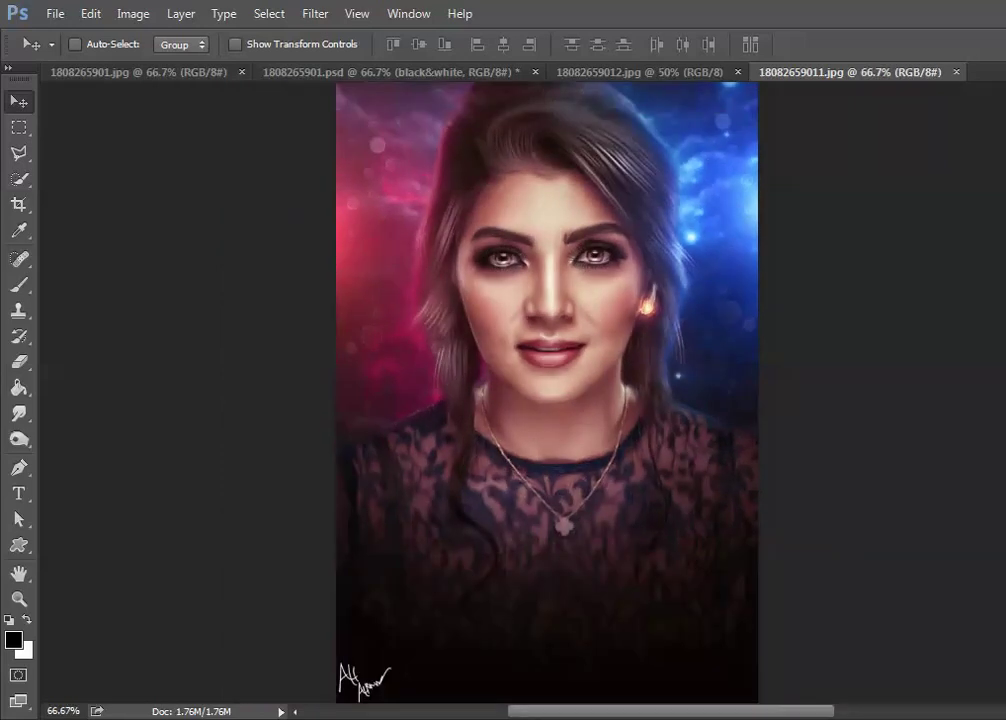